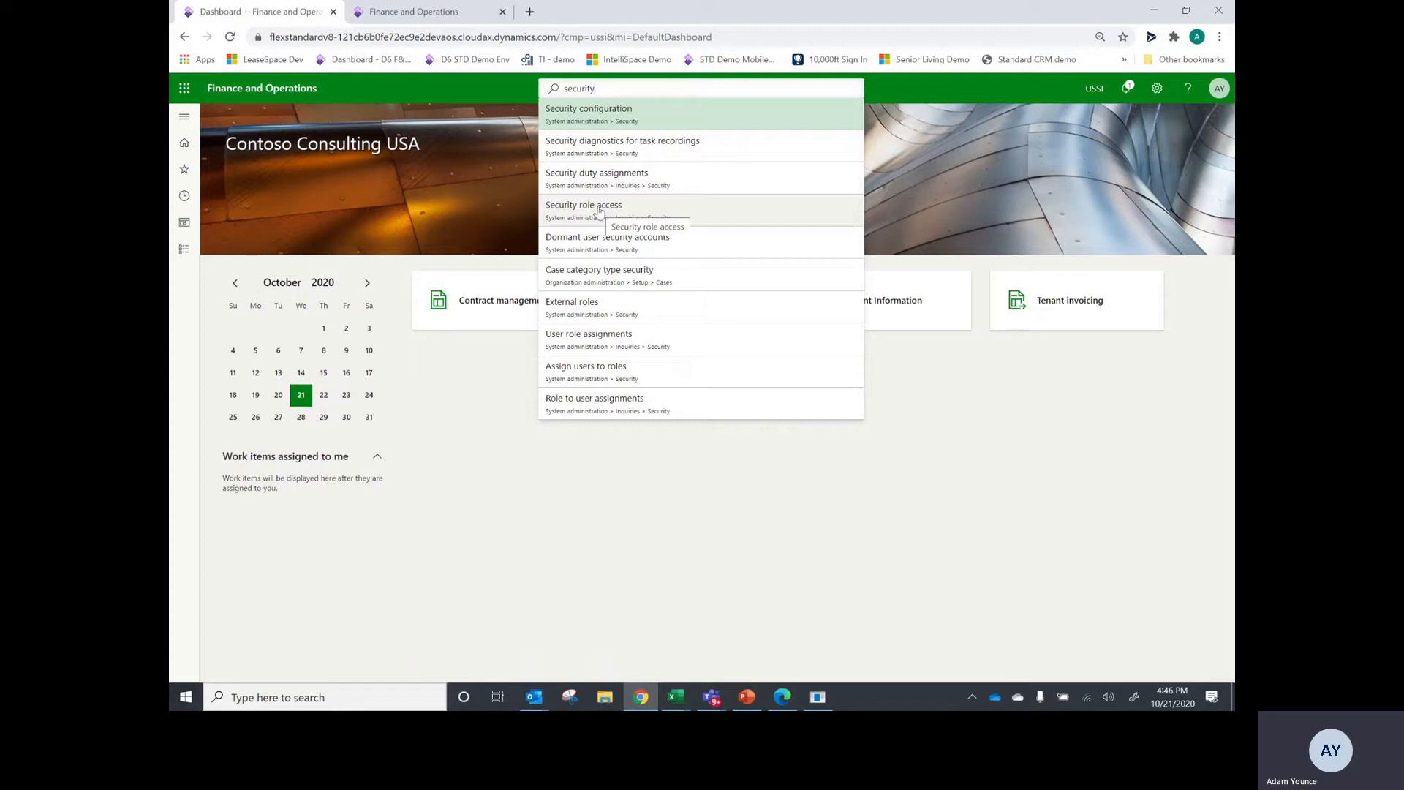
Replace the page search term with "signing" to look up the signing limit pages, then clear the search.
key(BackSpace)
key(BackSpace)
key(BackSpace)
key(BackSpace)
key(BackSpace)
key(BackSpace)
key(BackSpace)
key(BackSpace)
text(signing)
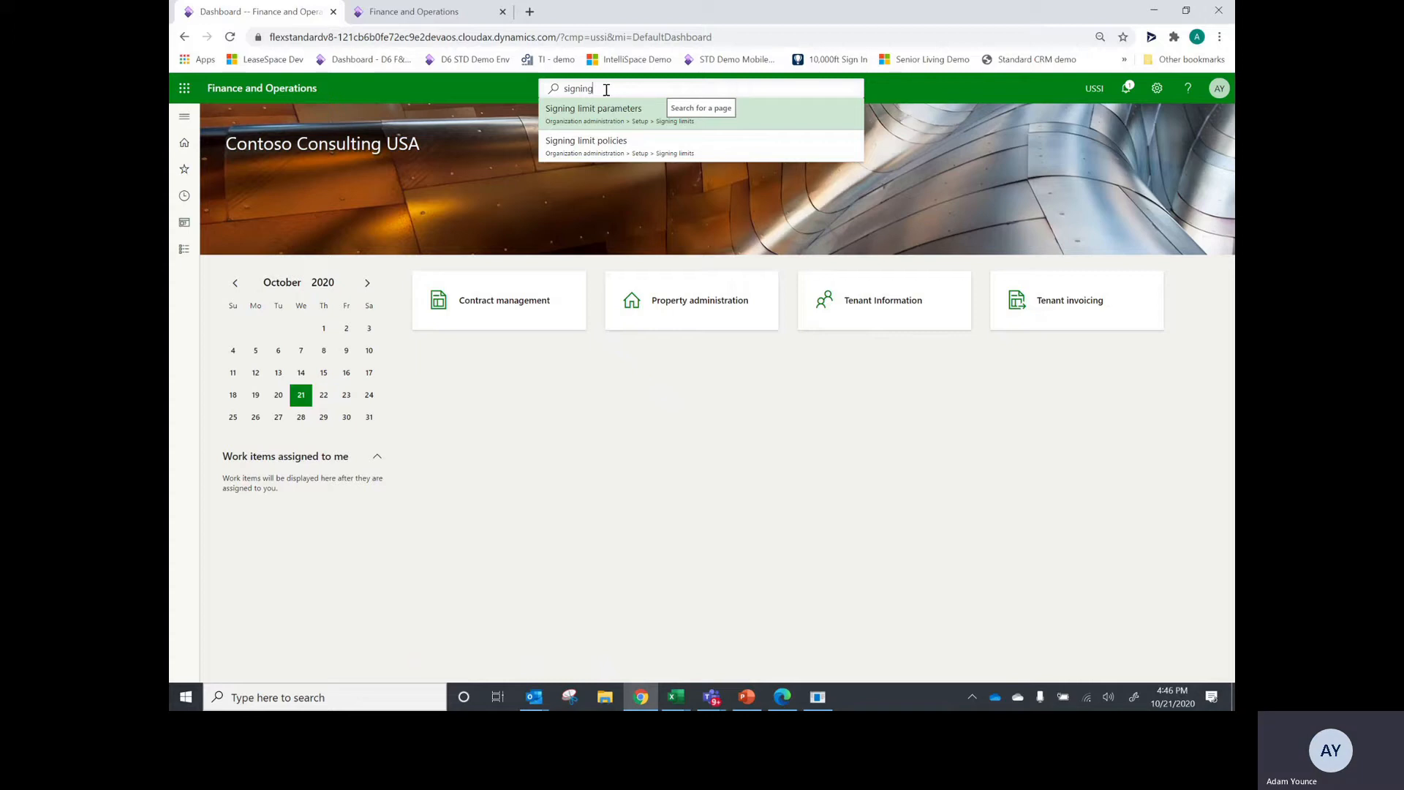
drag(606, 90, 558, 90)
key(BackSpace)
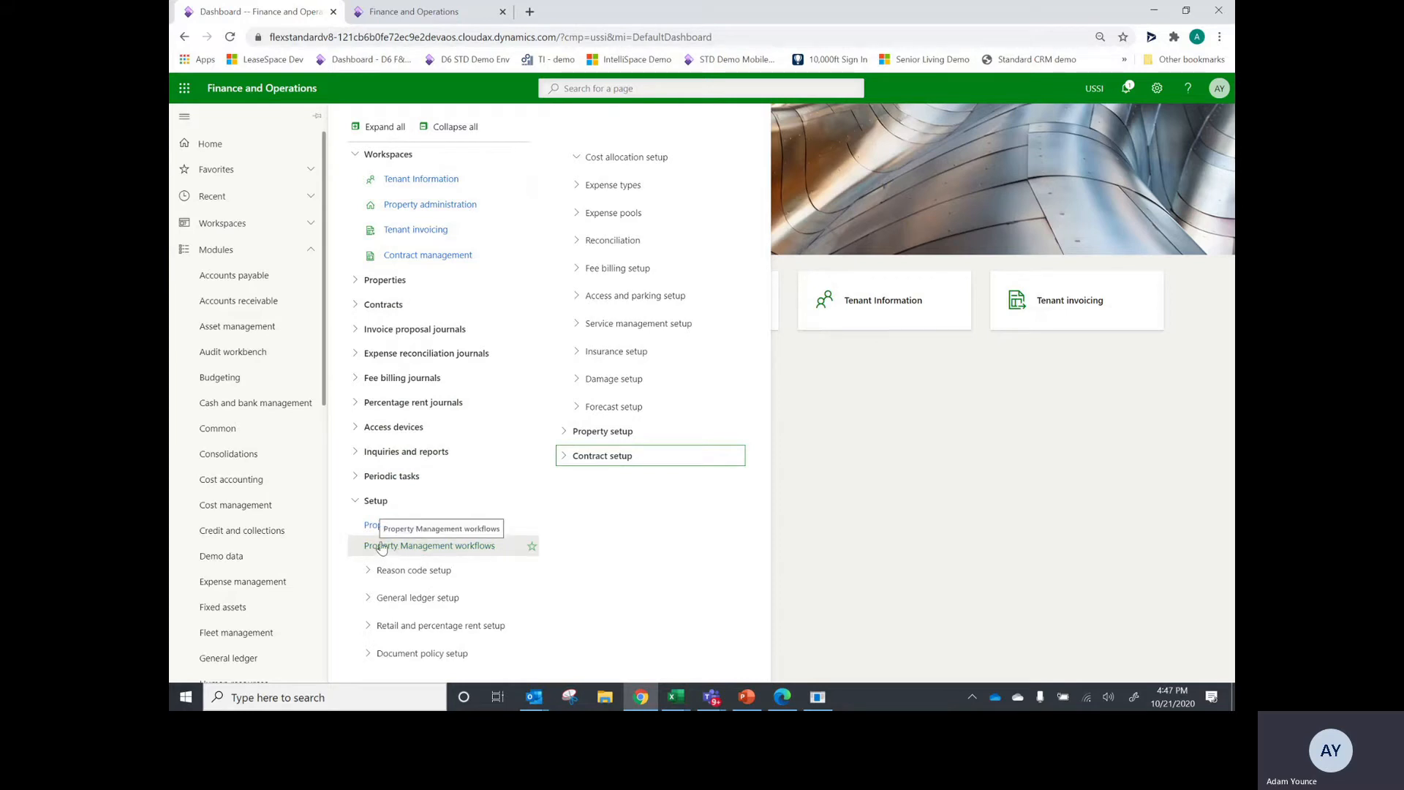
Look over the Accounts payable and Accounts receivable module pages, then open Property Management workflows.
click(237, 284)
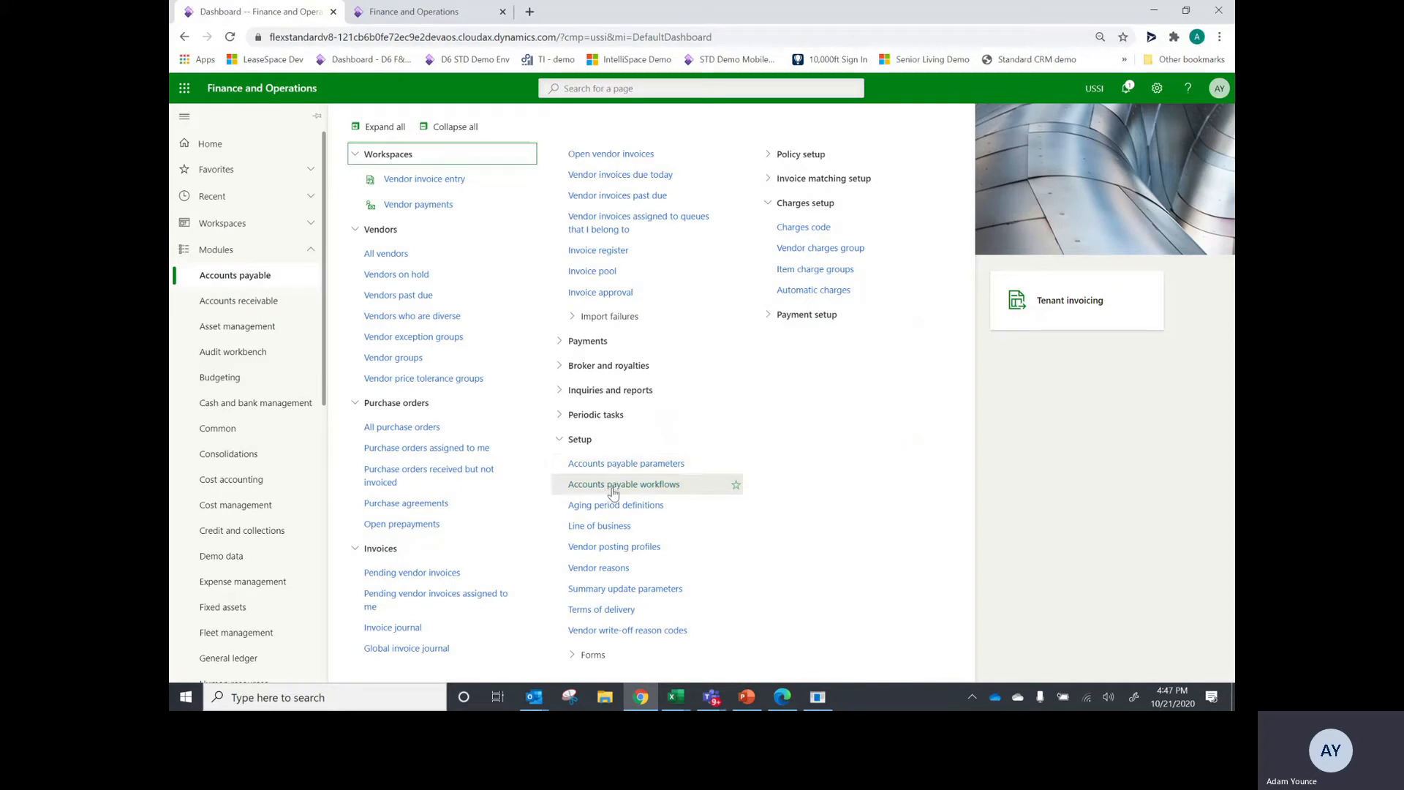
click(235, 310)
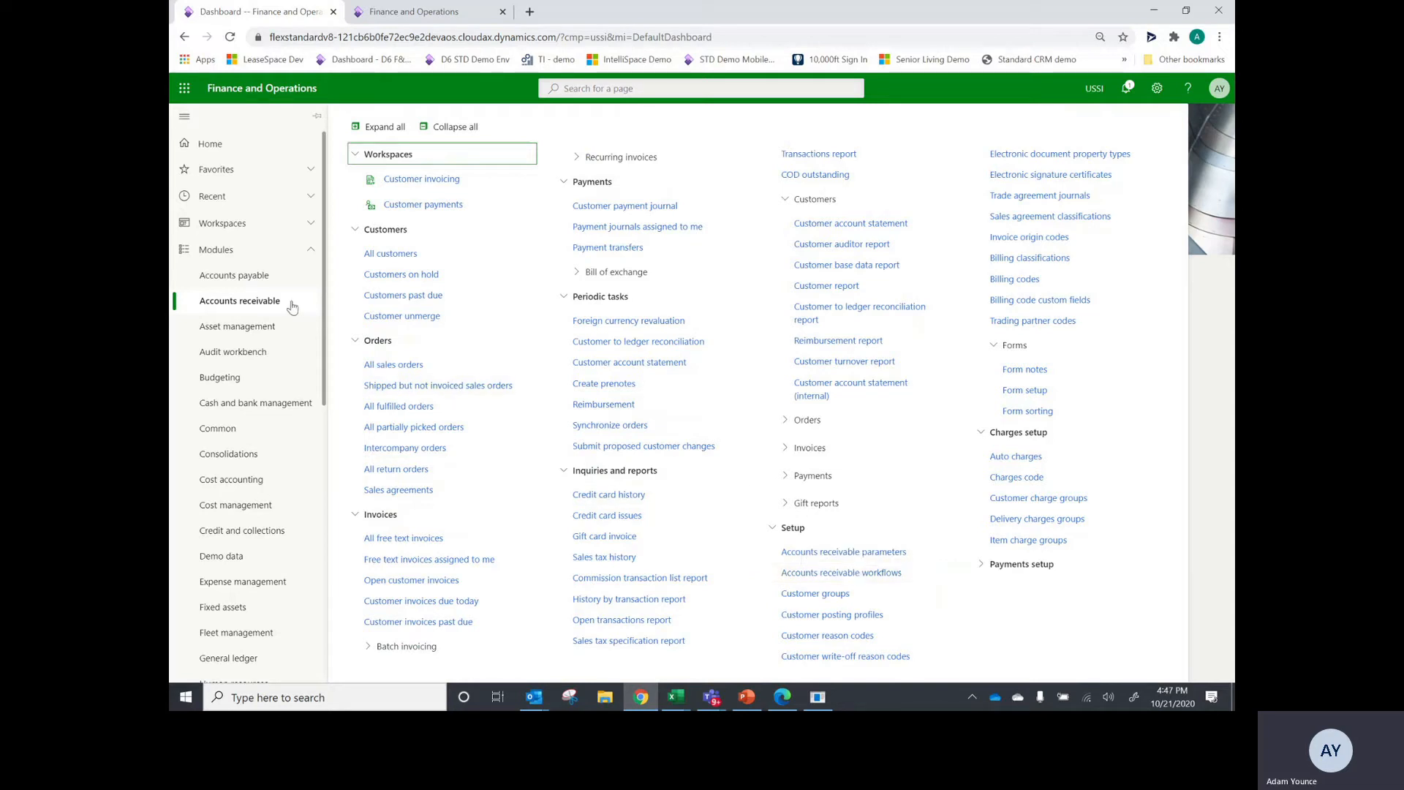
drag(326, 355, 338, 541)
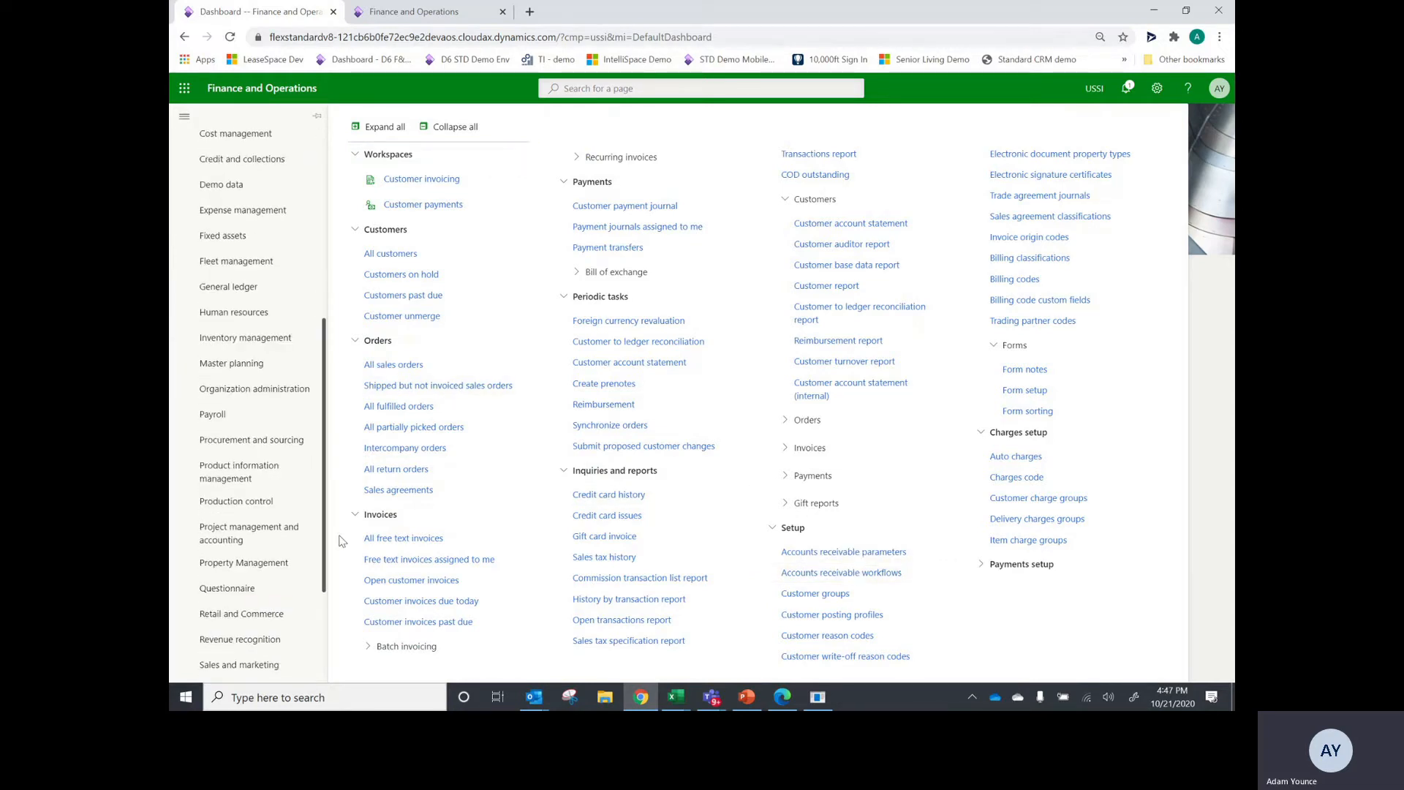
click(278, 564)
click(405, 550)
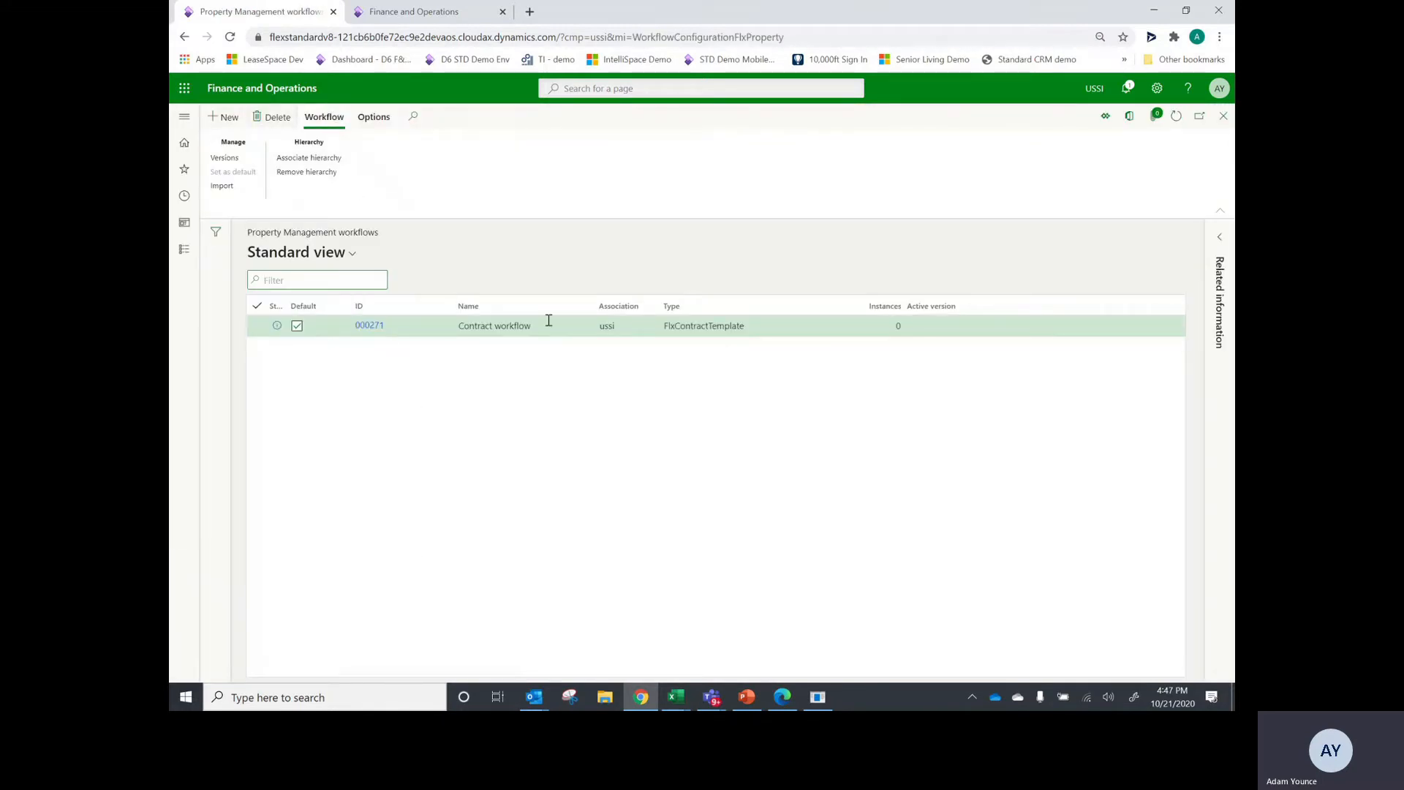
Start a new Property Management workflow to view the available workflow types.
click(224, 117)
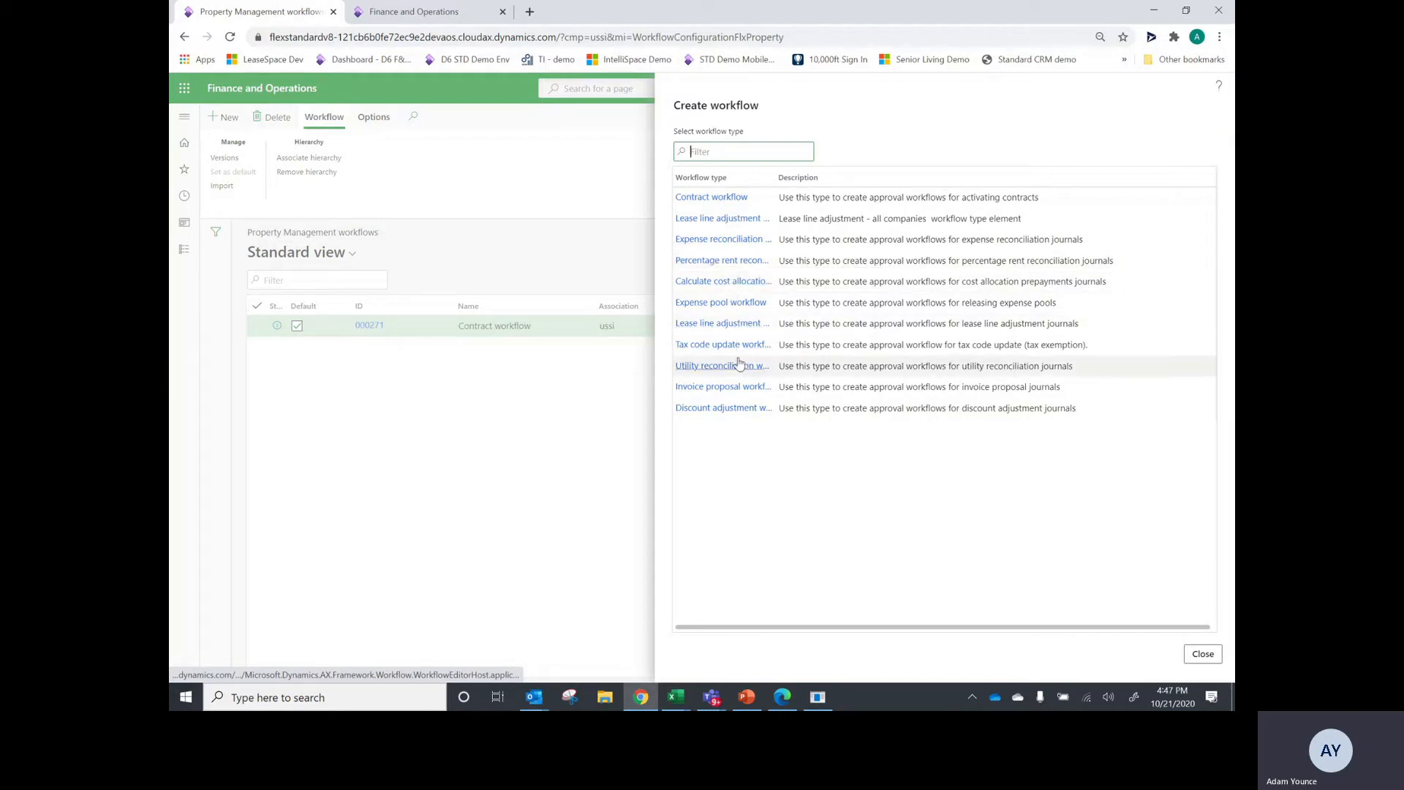
click(731, 448)
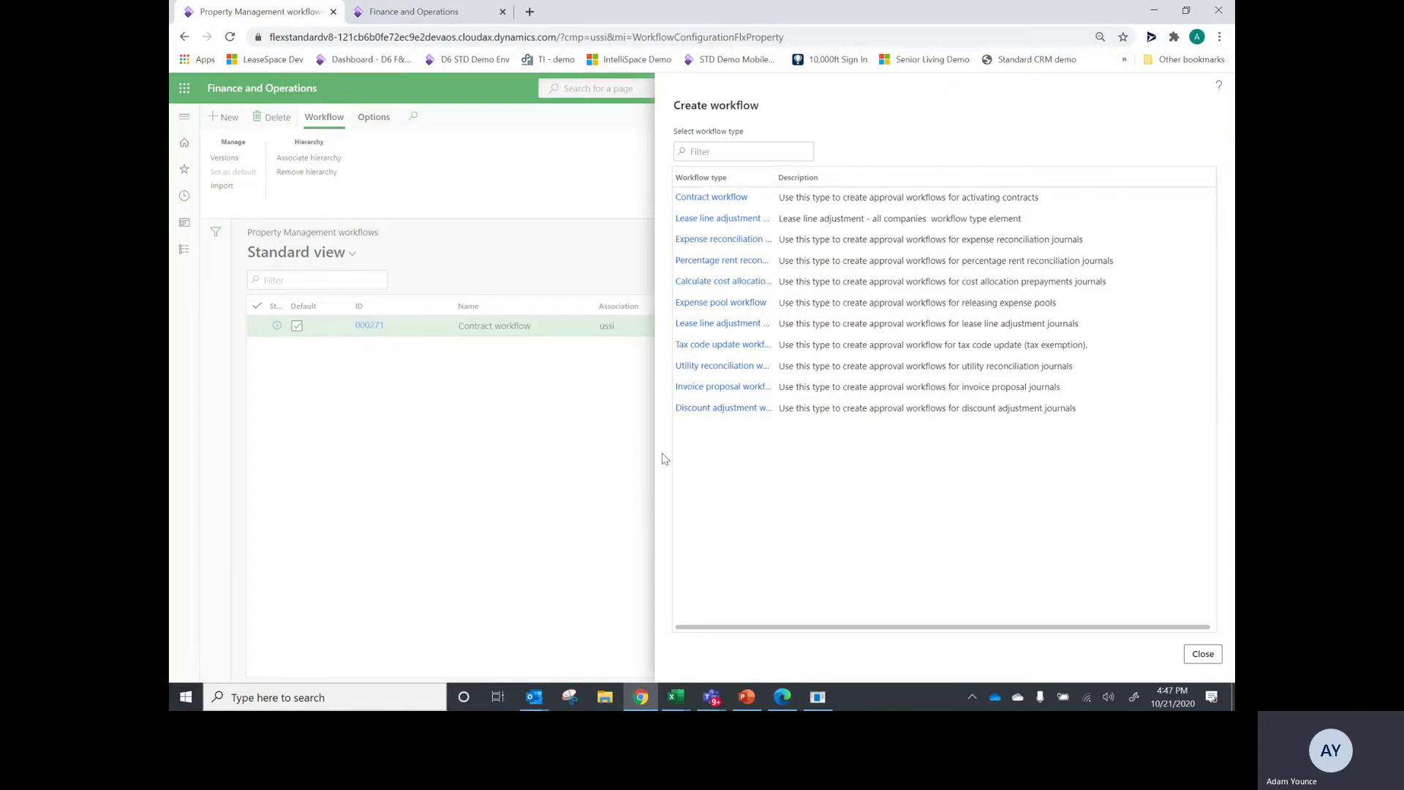
Switch to the open Contract workflow editor and close its errors and warnings pane.
click(818, 701)
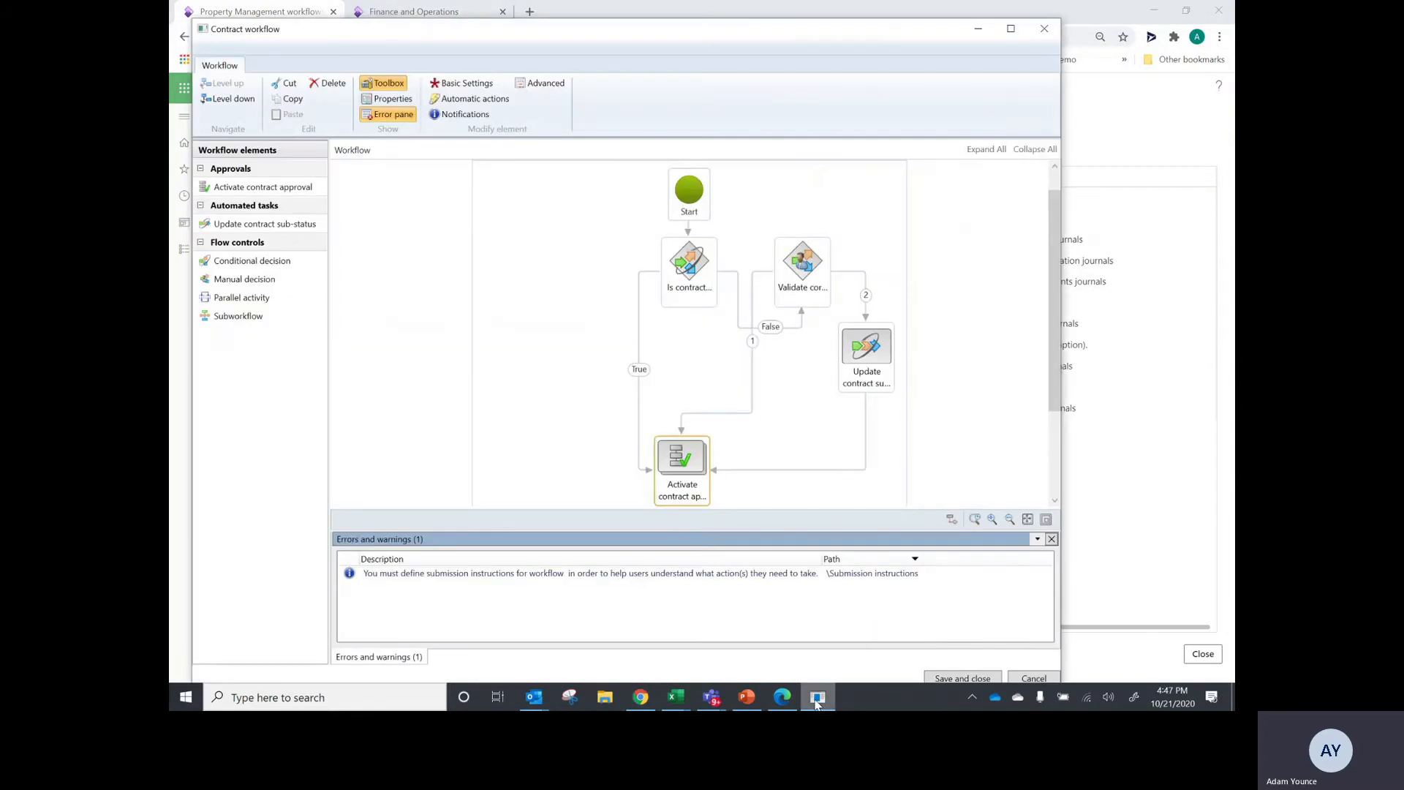
click(1052, 539)
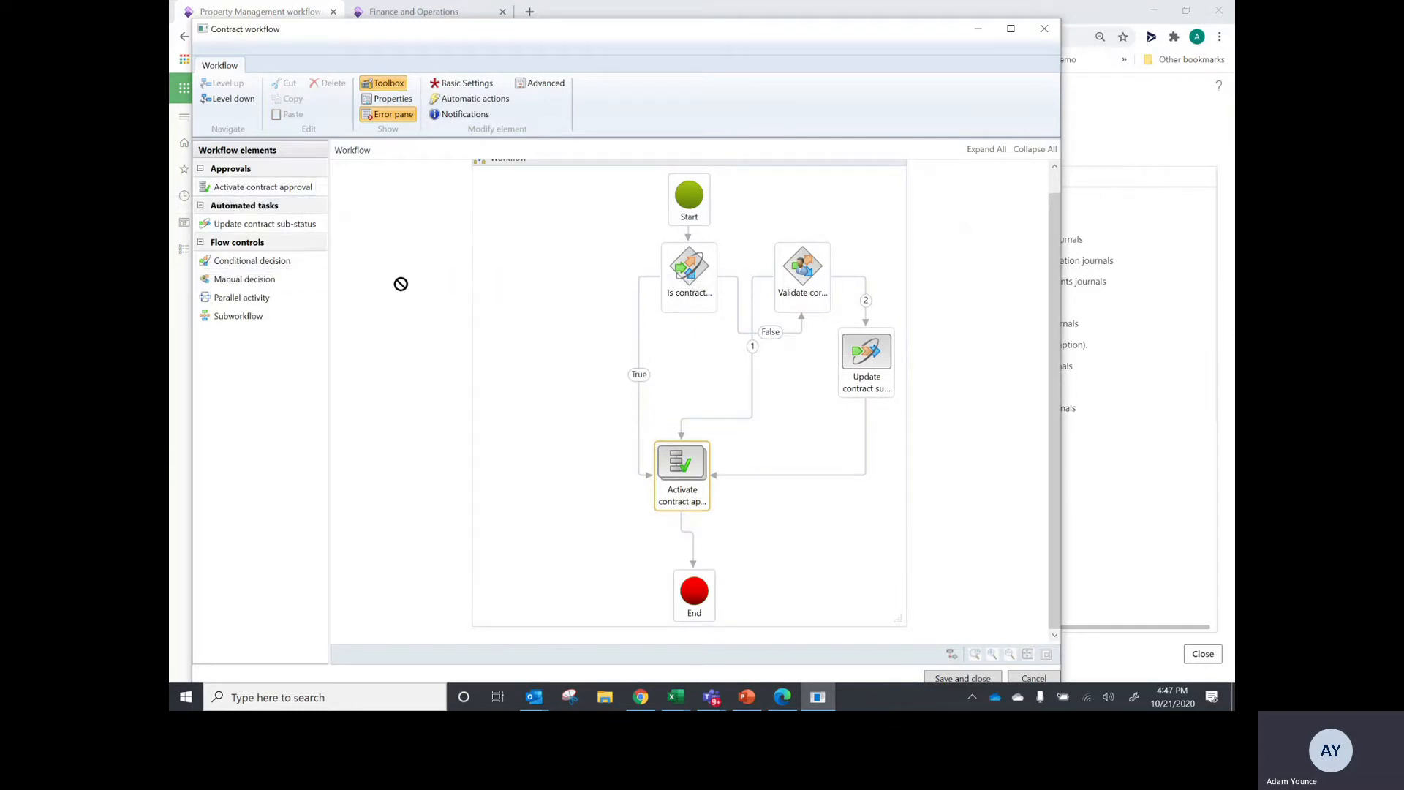
click(253, 263)
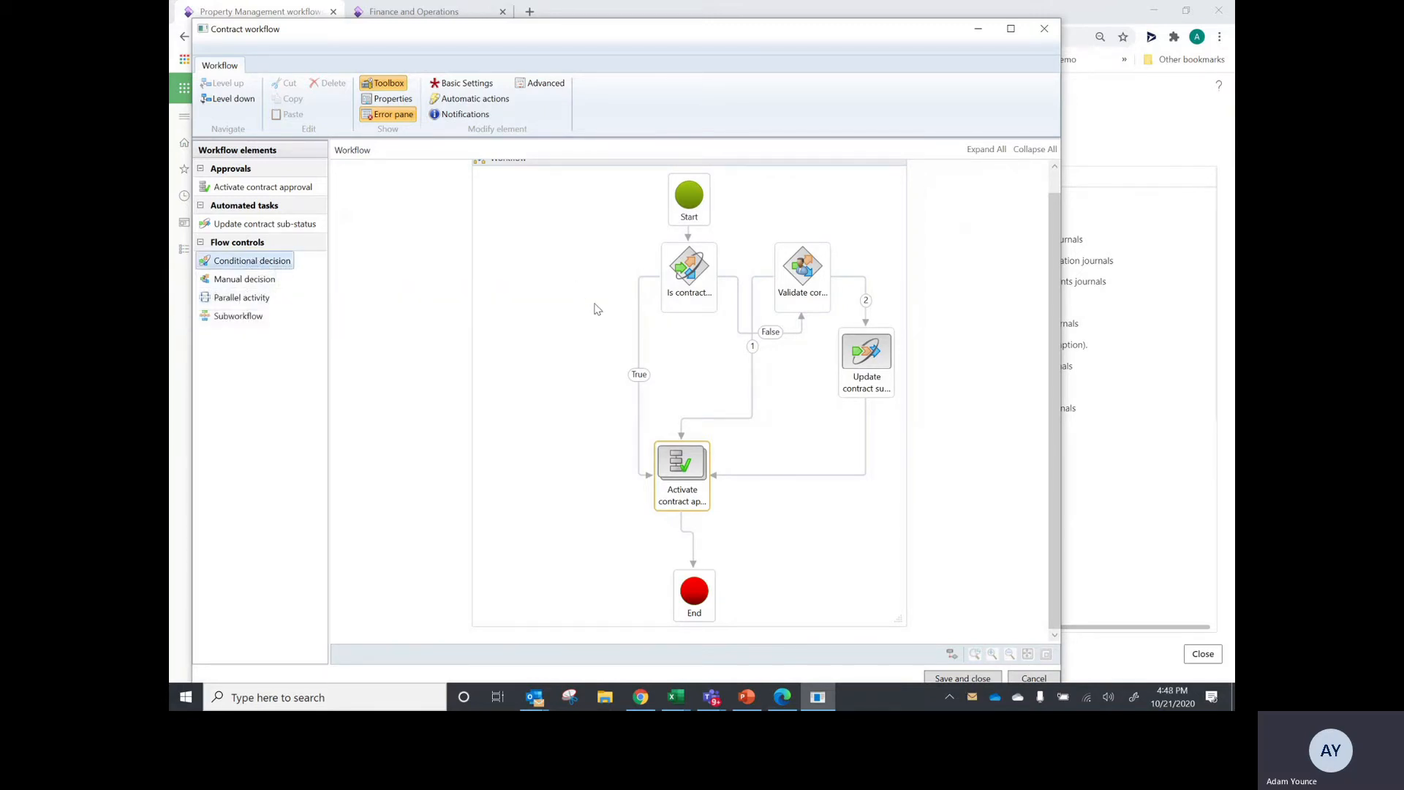
mouse_move(244, 317)
mouse_down()
mouse_move(573, 324)
mouse_move(248, 326)
mouse_move(245, 315)
mouse_up()
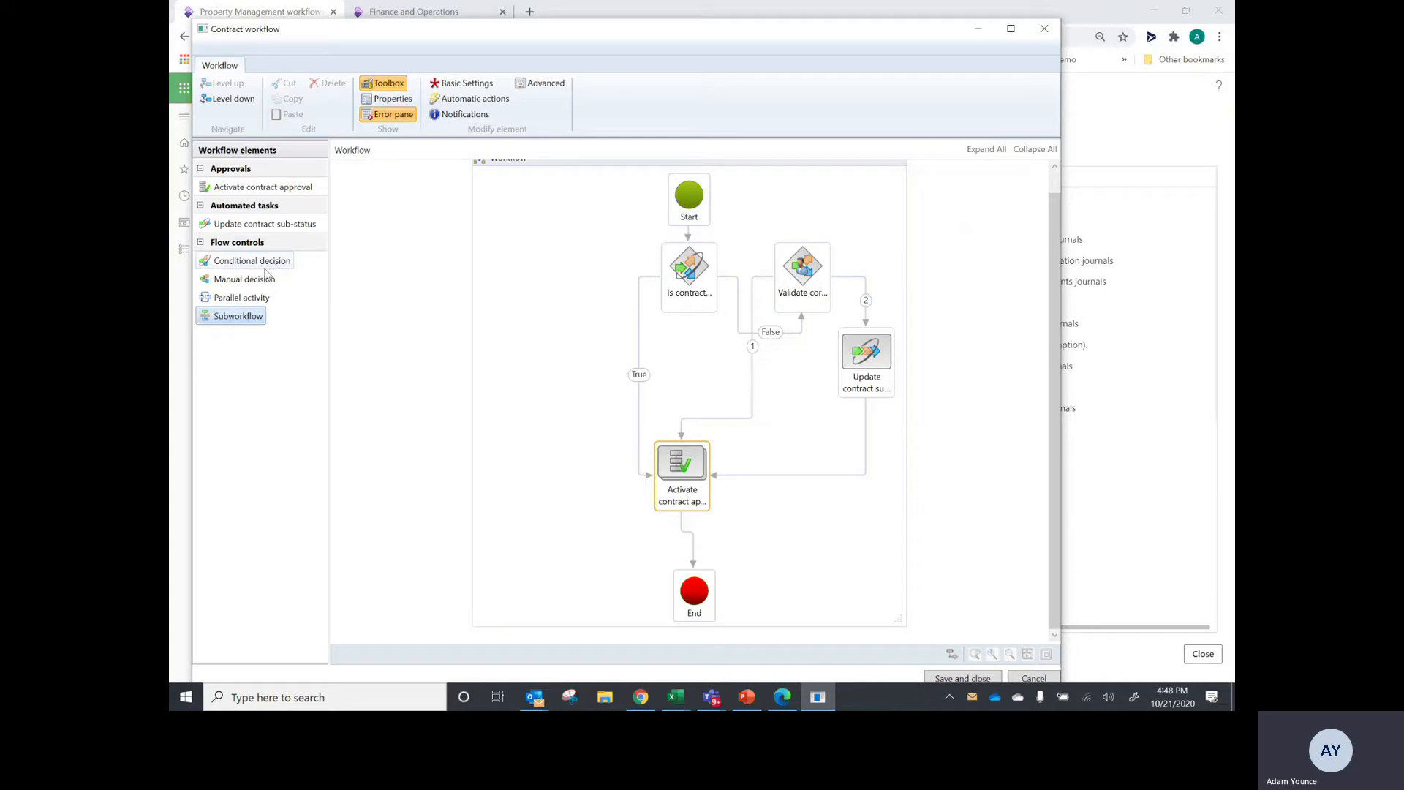
Open the properties of the "Is contract a NNN lease" decision and check the field choices for its condition.
click(686, 285)
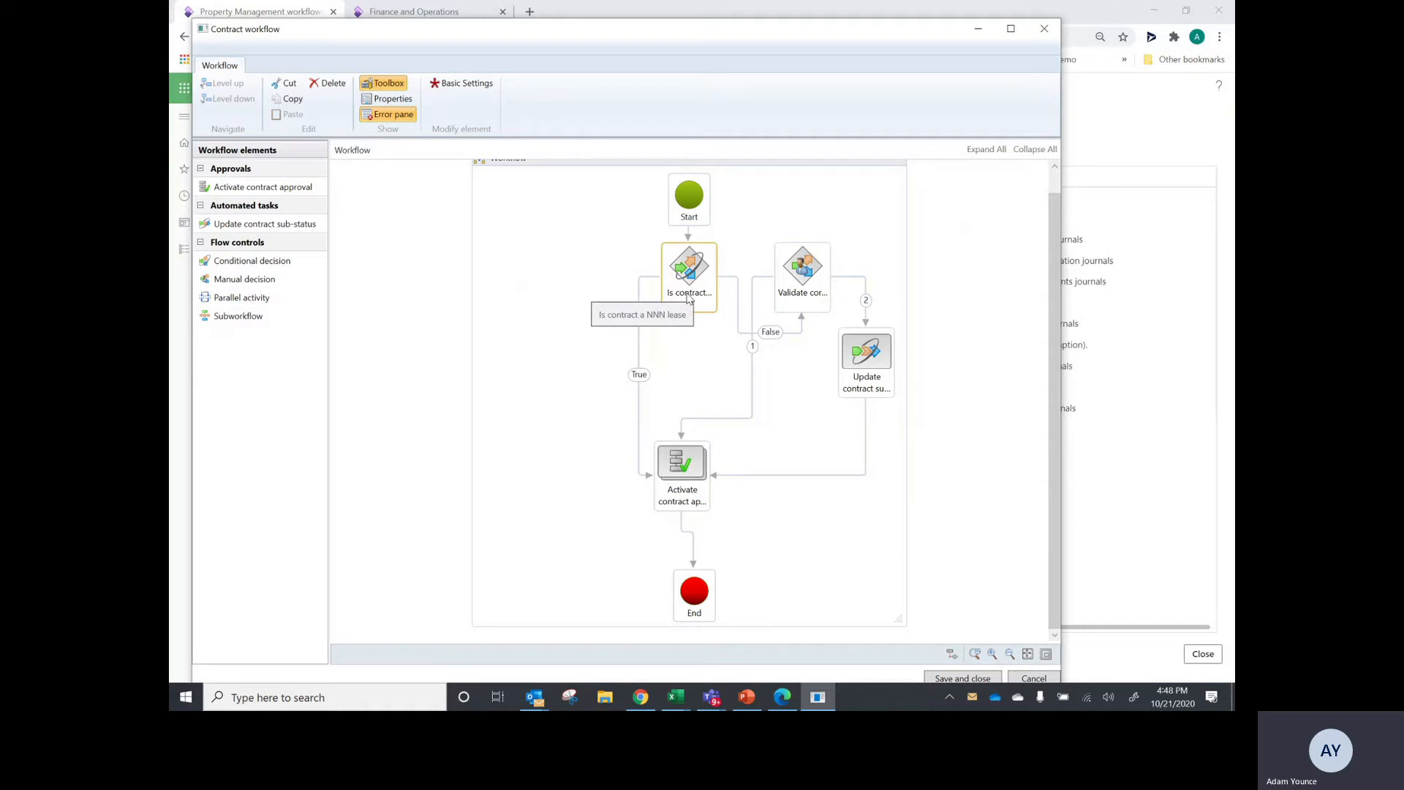
right_click(687, 297)
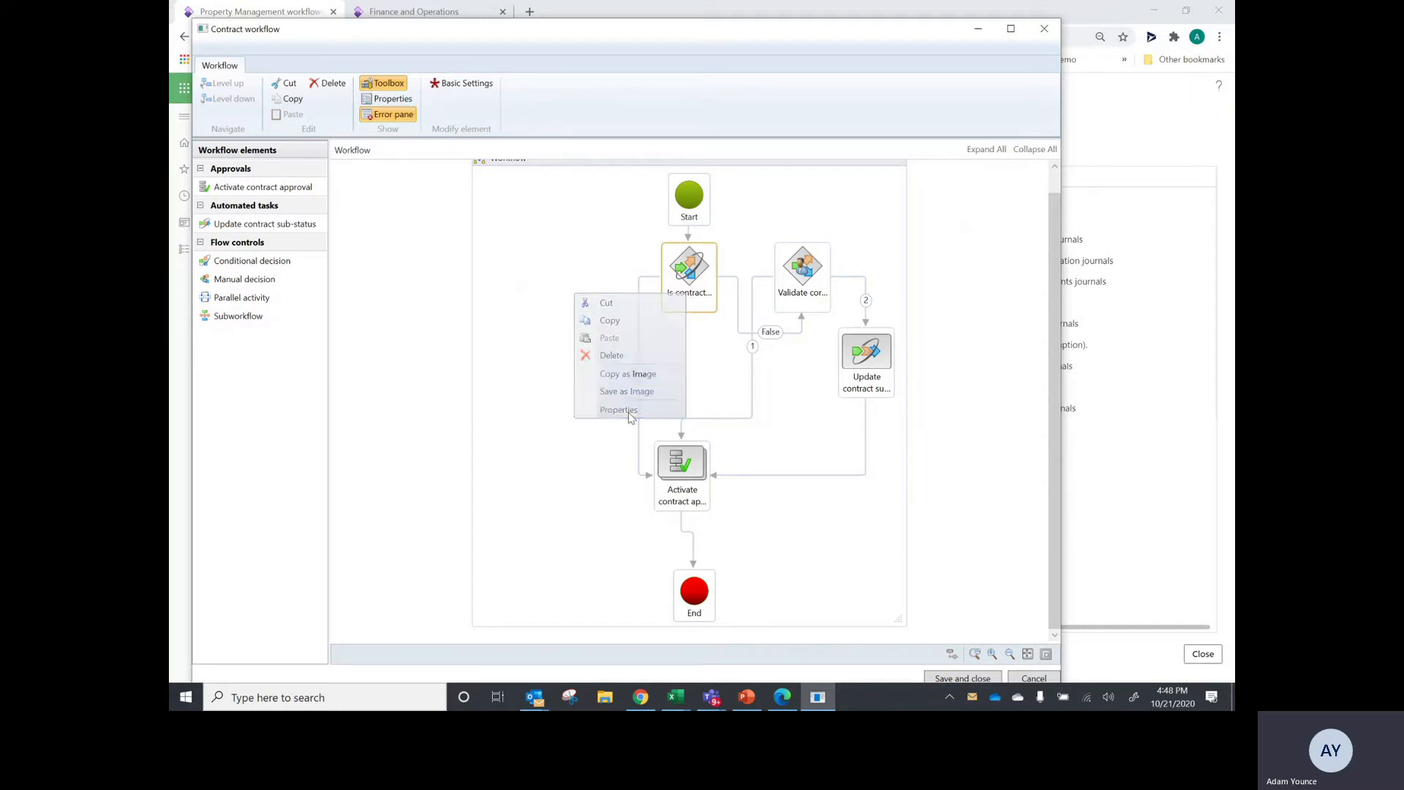
click(630, 414)
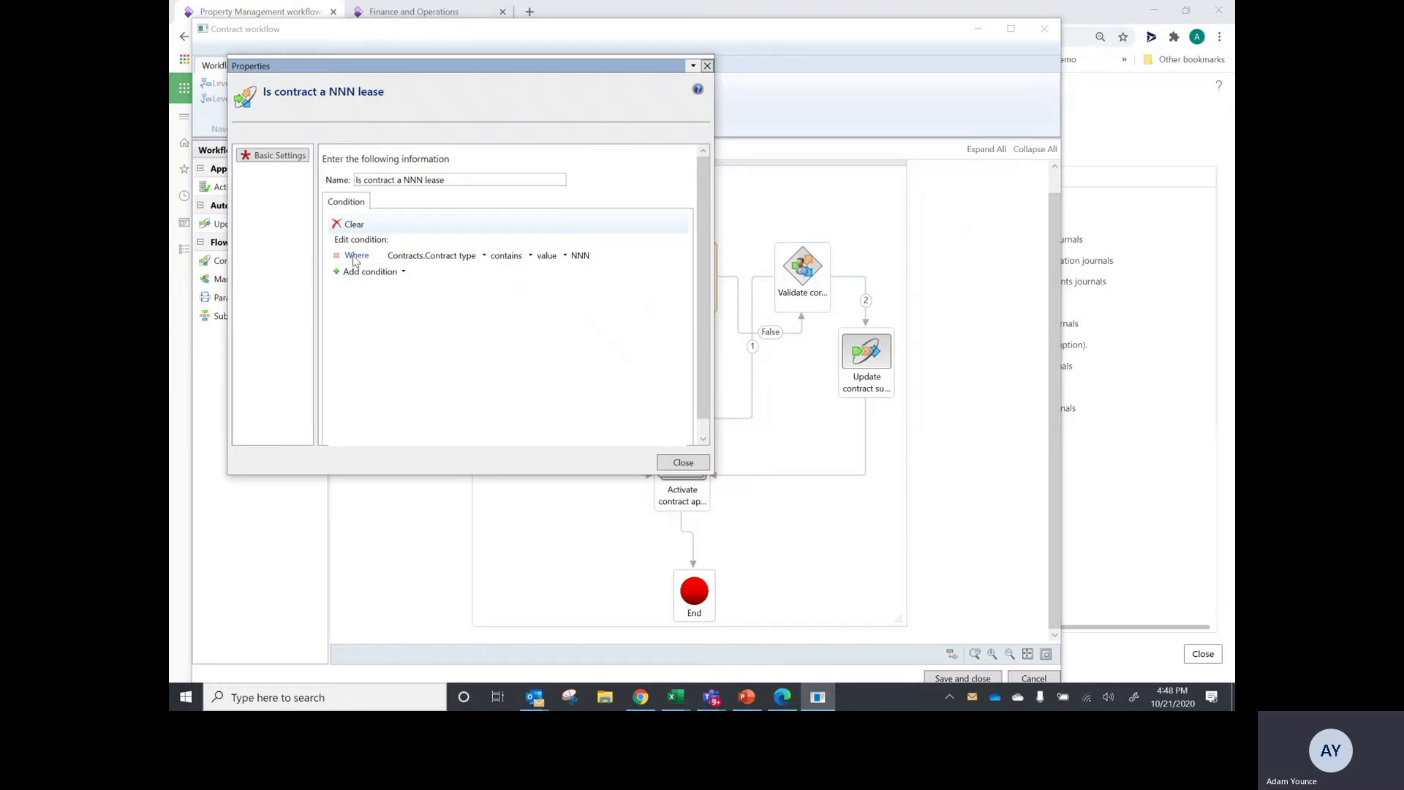
click(484, 255)
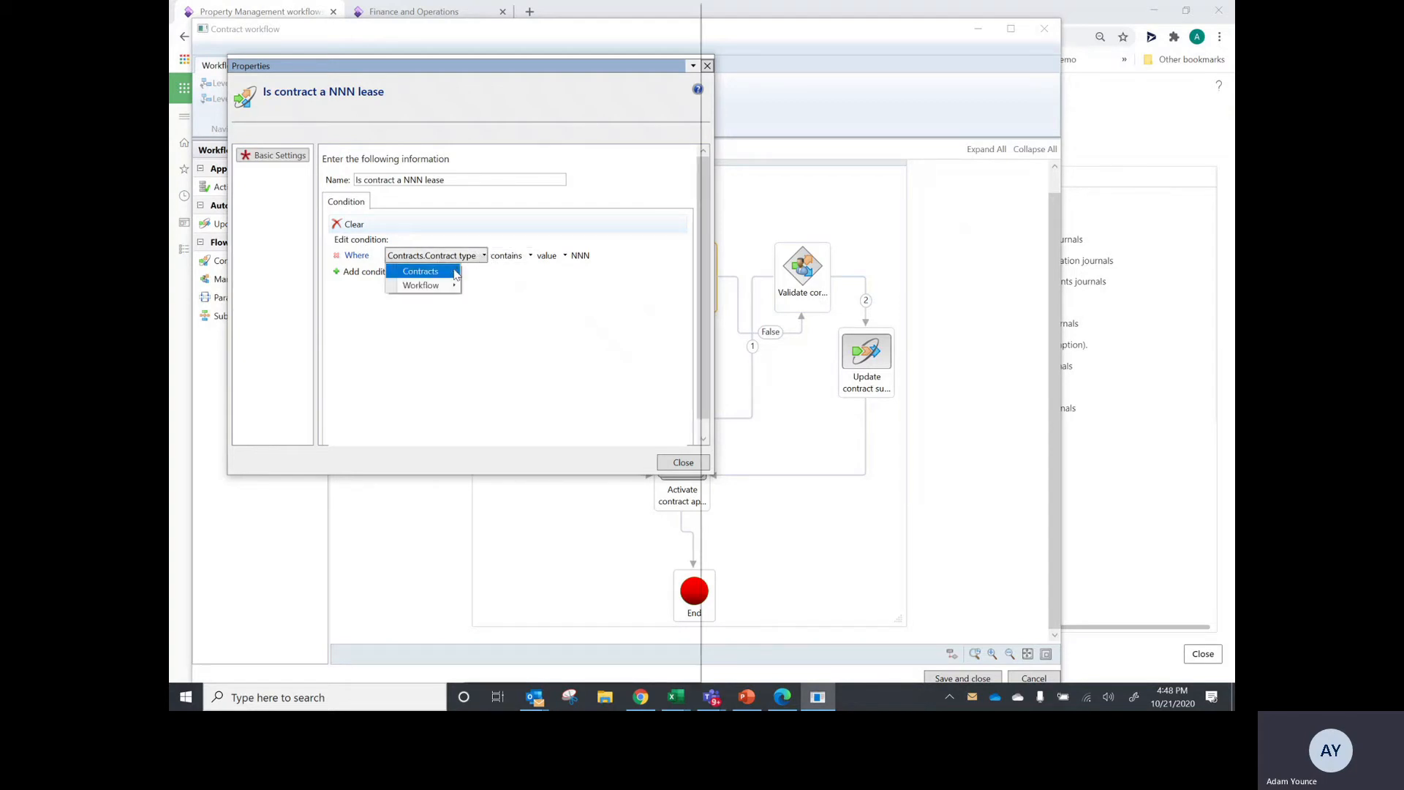
mouse_move(448, 272)
click(446, 360)
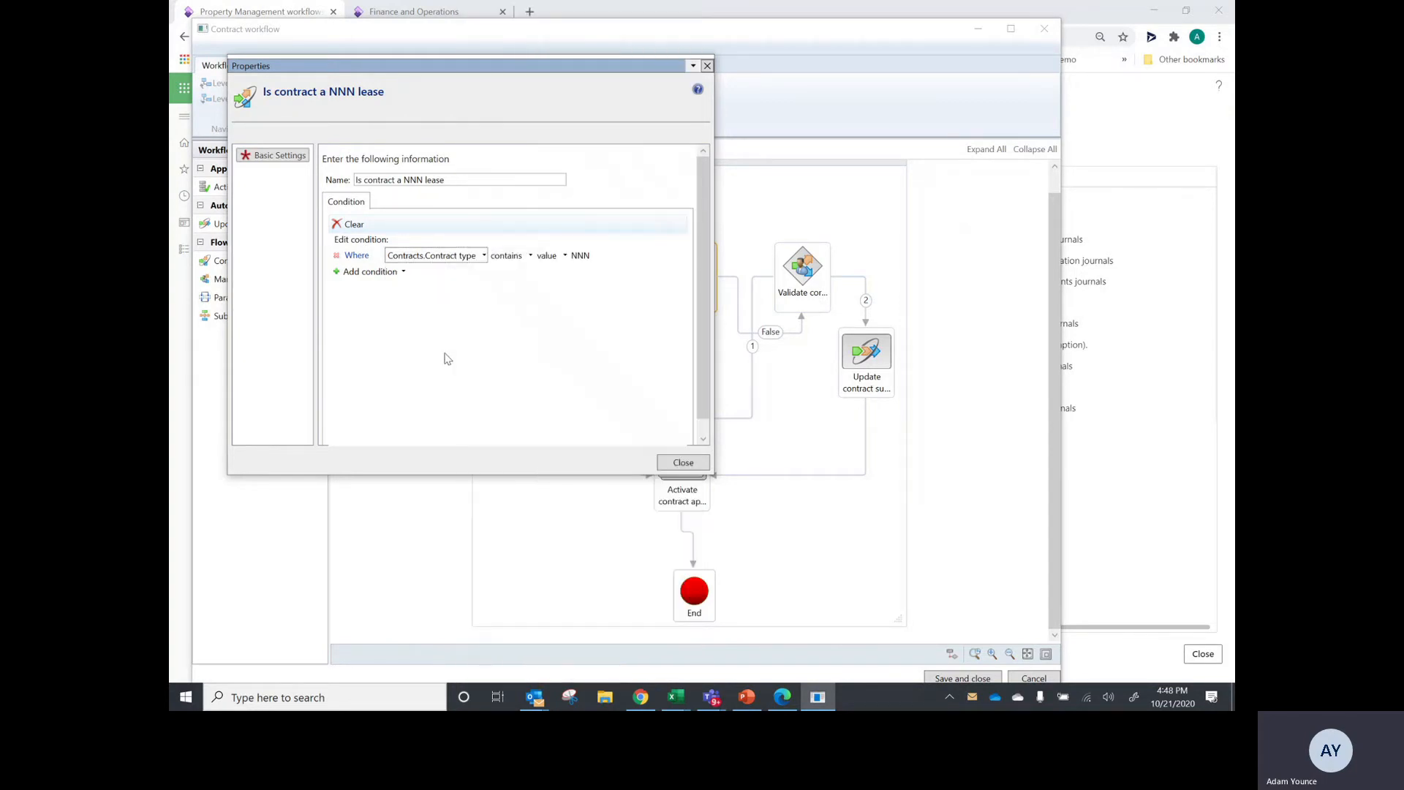
Review the contract types selectable as the condition's value and the options for adding a condition, then close the decision's properties.
click(580, 255)
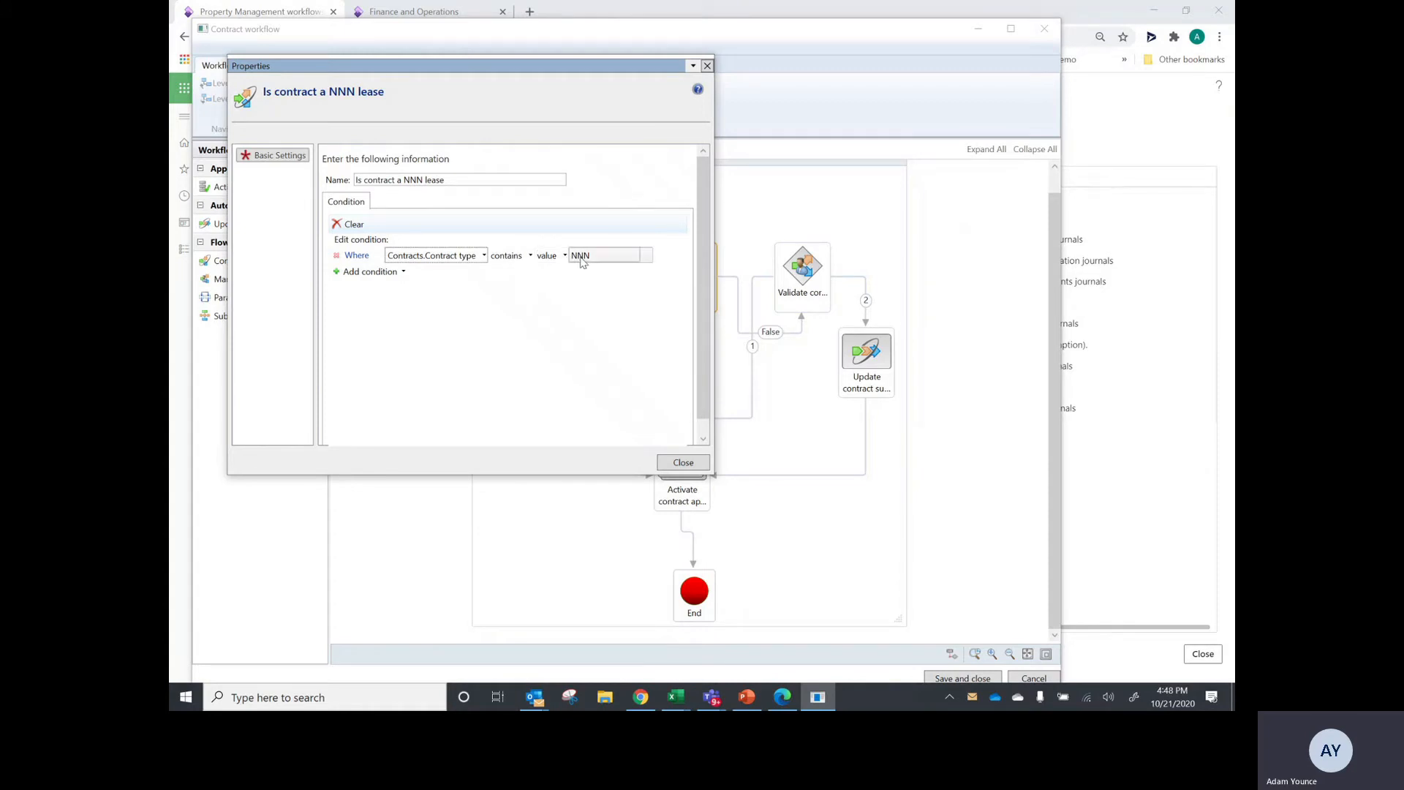
click(648, 255)
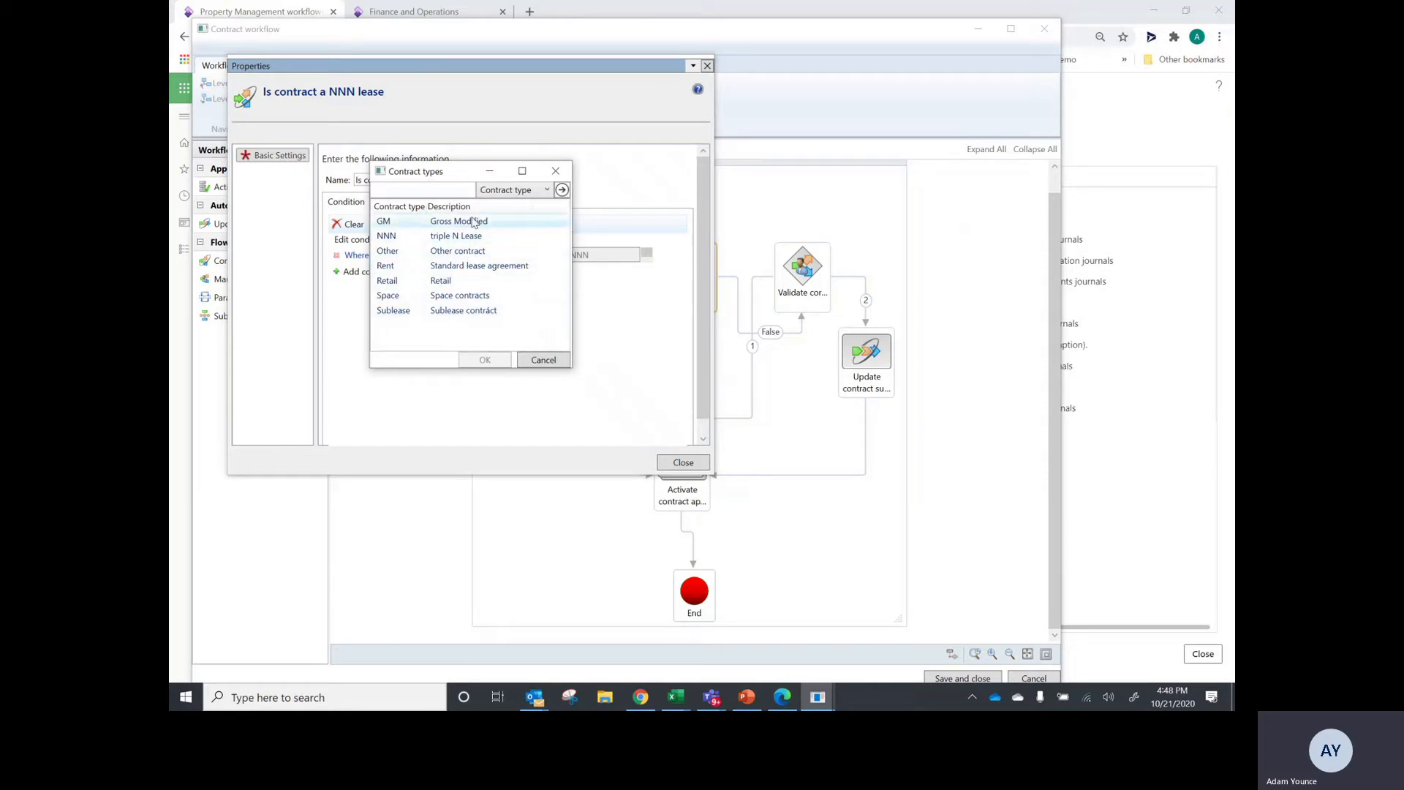
click(544, 360)
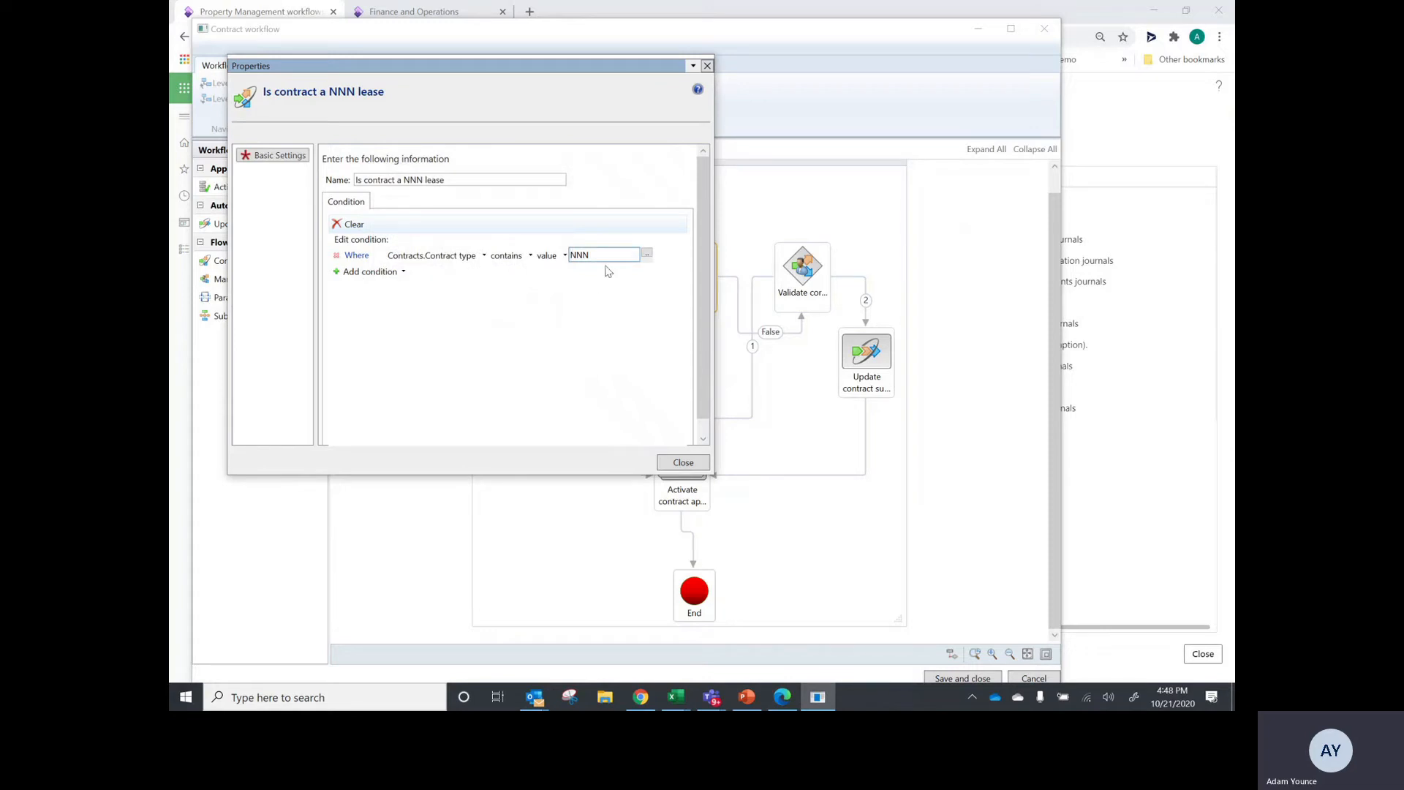
click(403, 272)
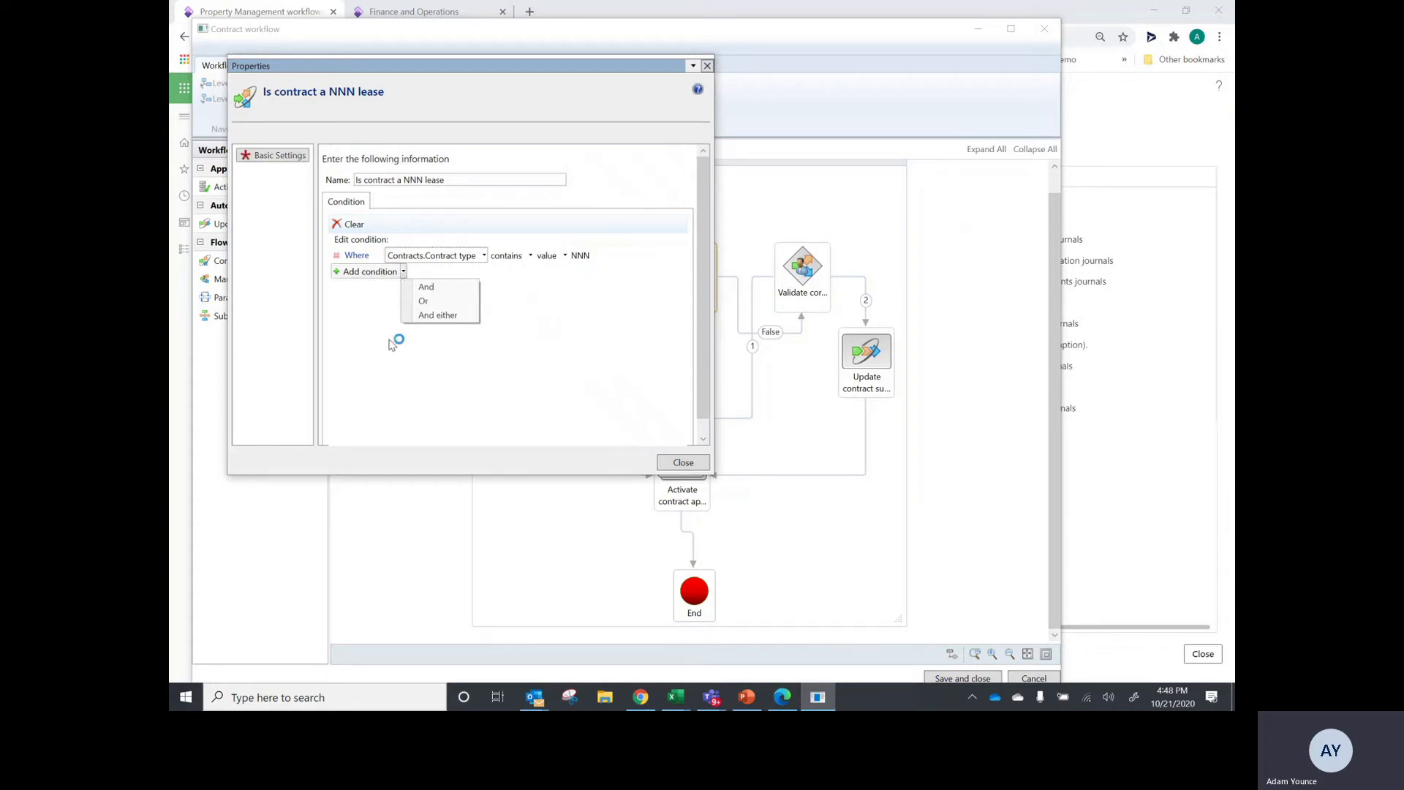
click(679, 463)
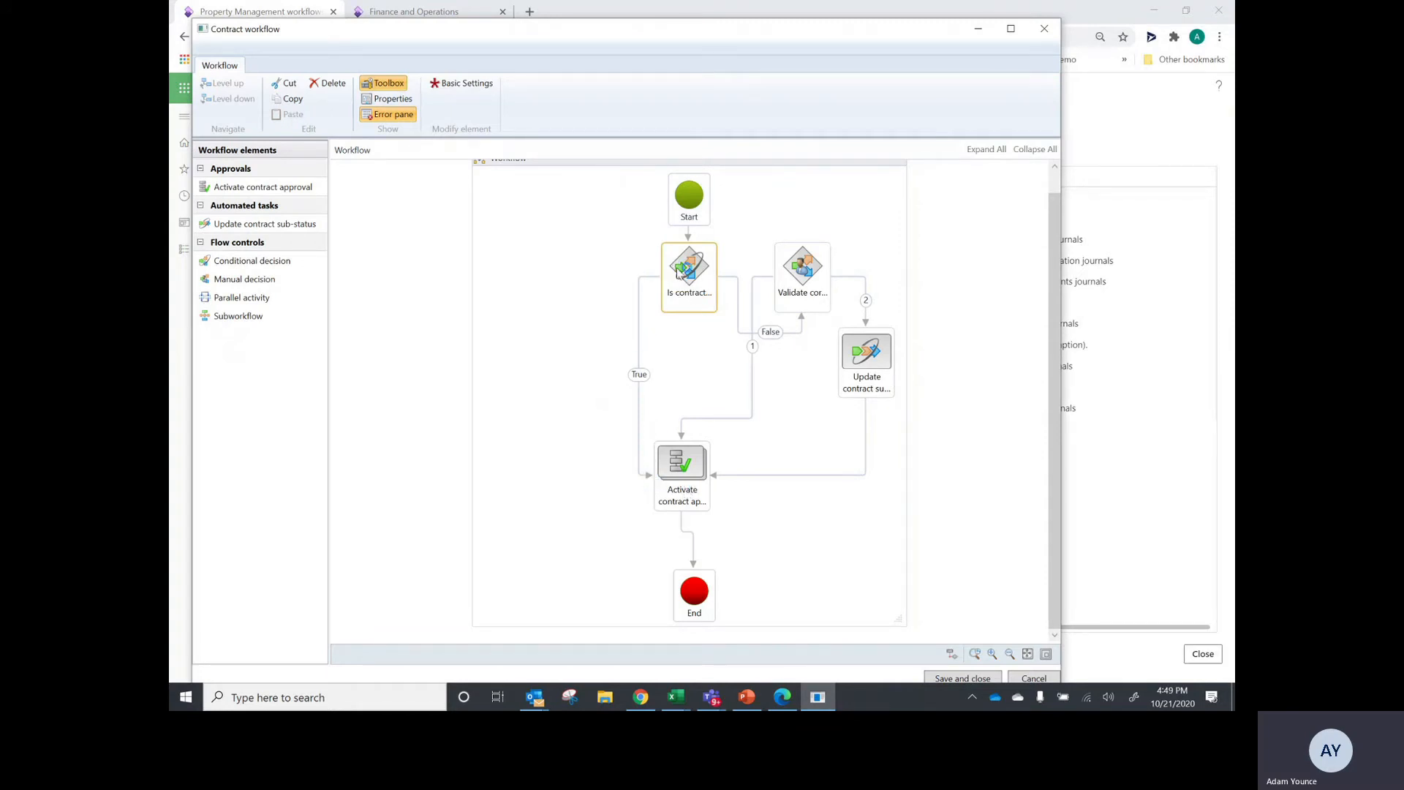
Examine the notification and role-based assignment settings of the "Validate correct contract type" decision, then close its properties.
click(808, 299)
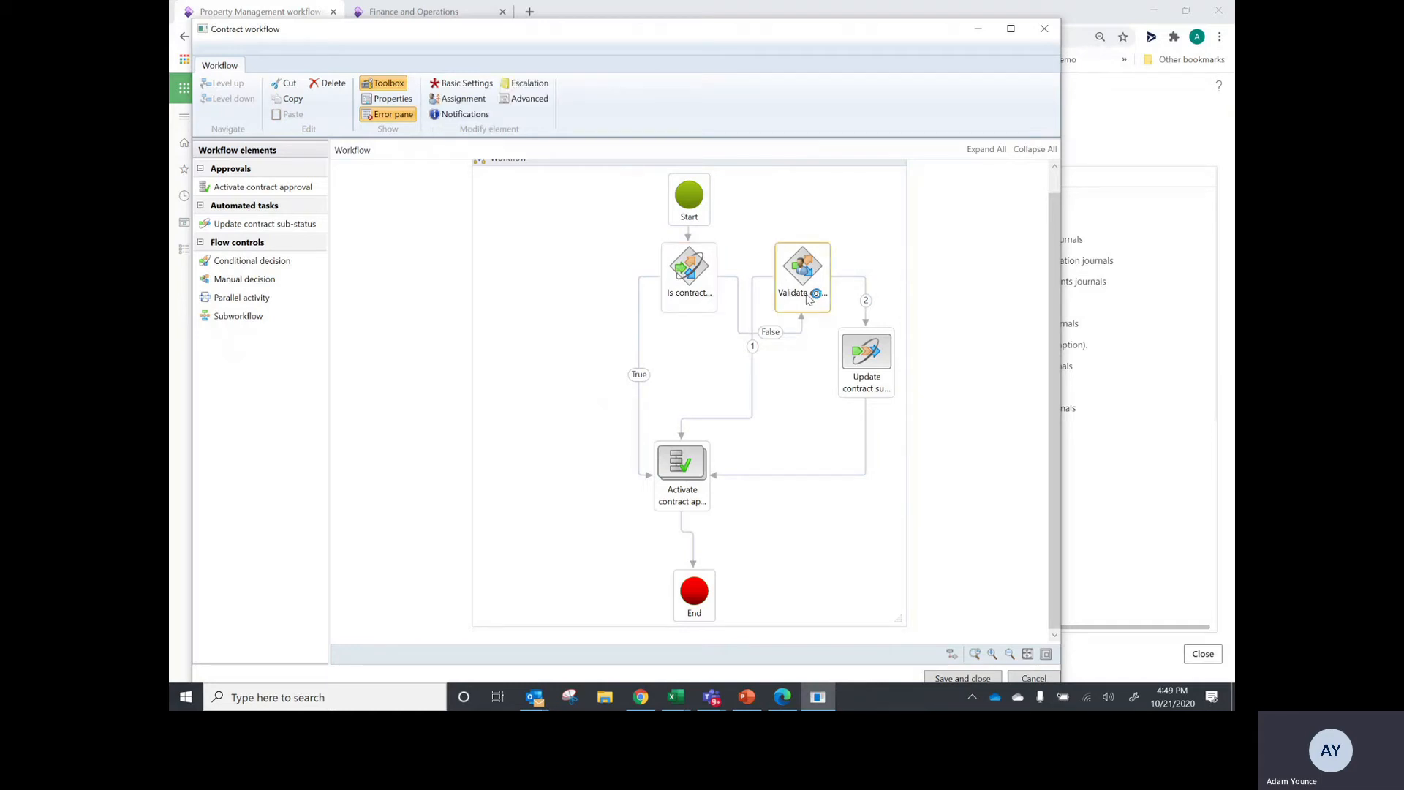
right_click(808, 299)
click(766, 402)
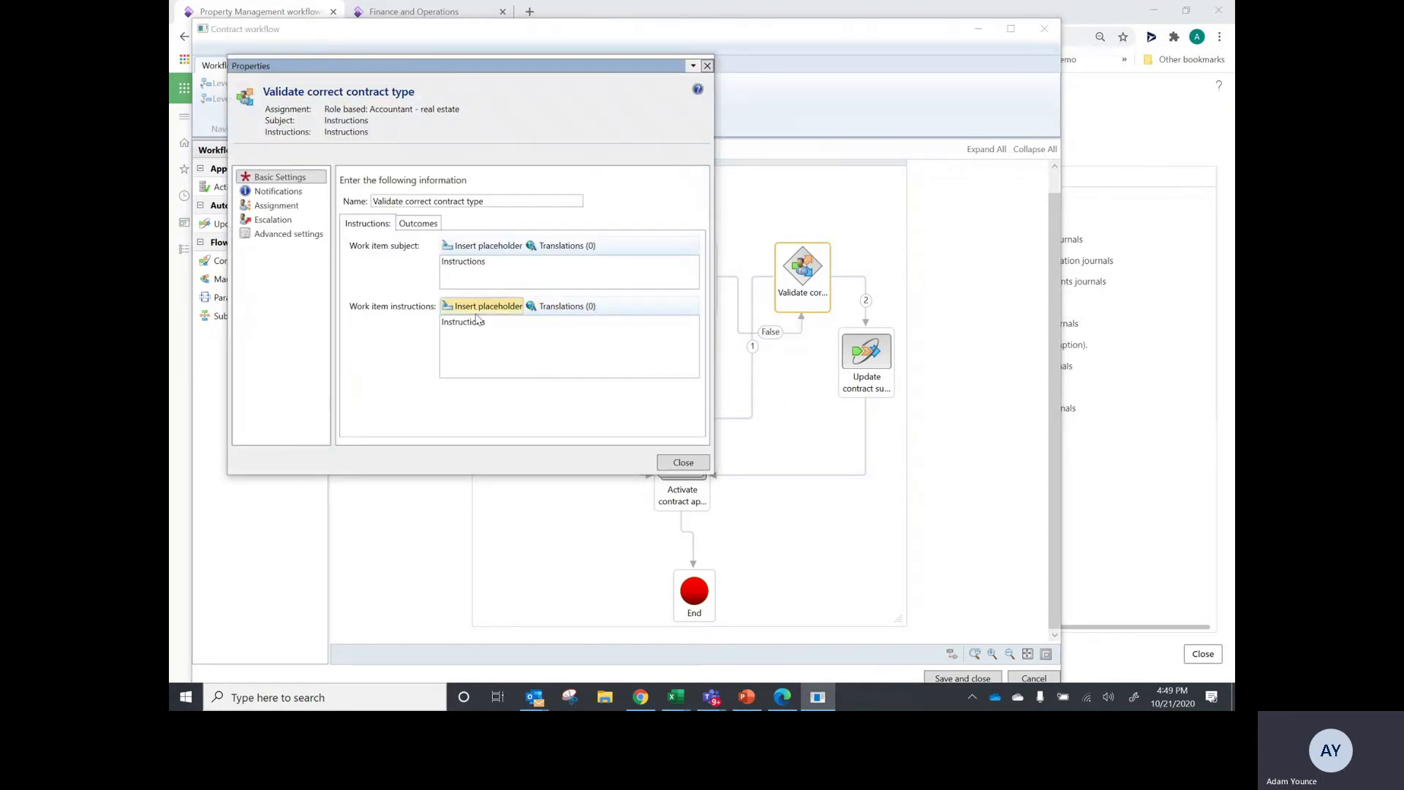
click(282, 192)
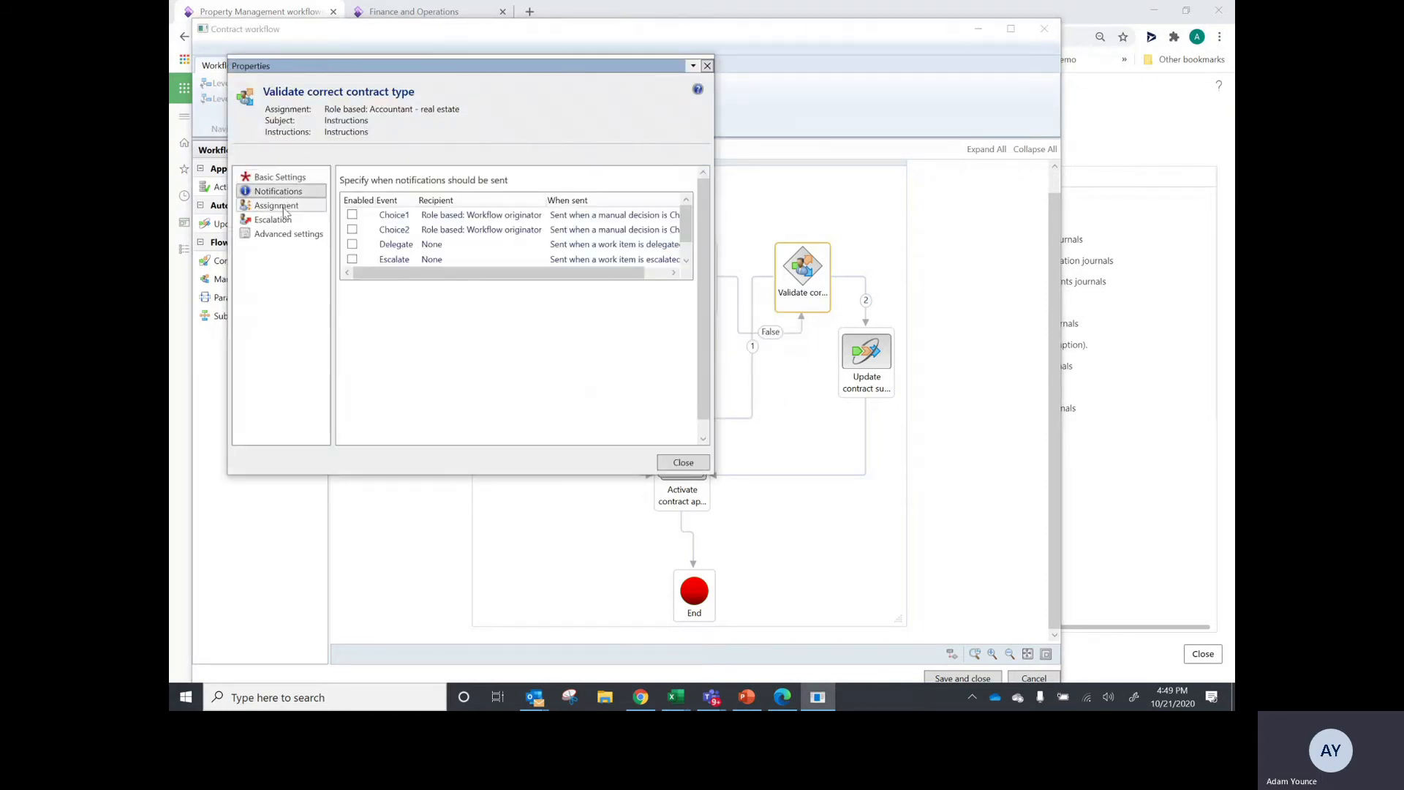
click(283, 209)
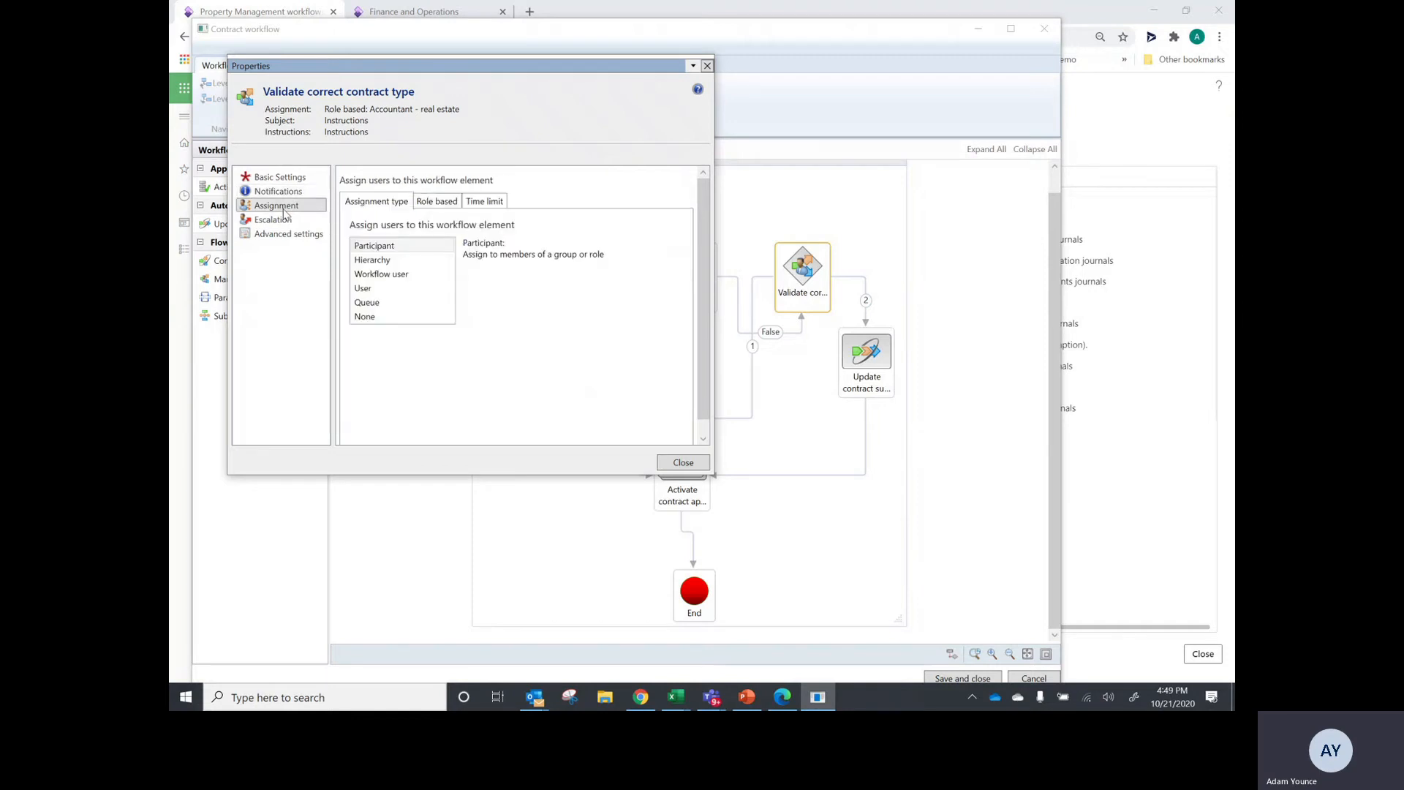
click(444, 204)
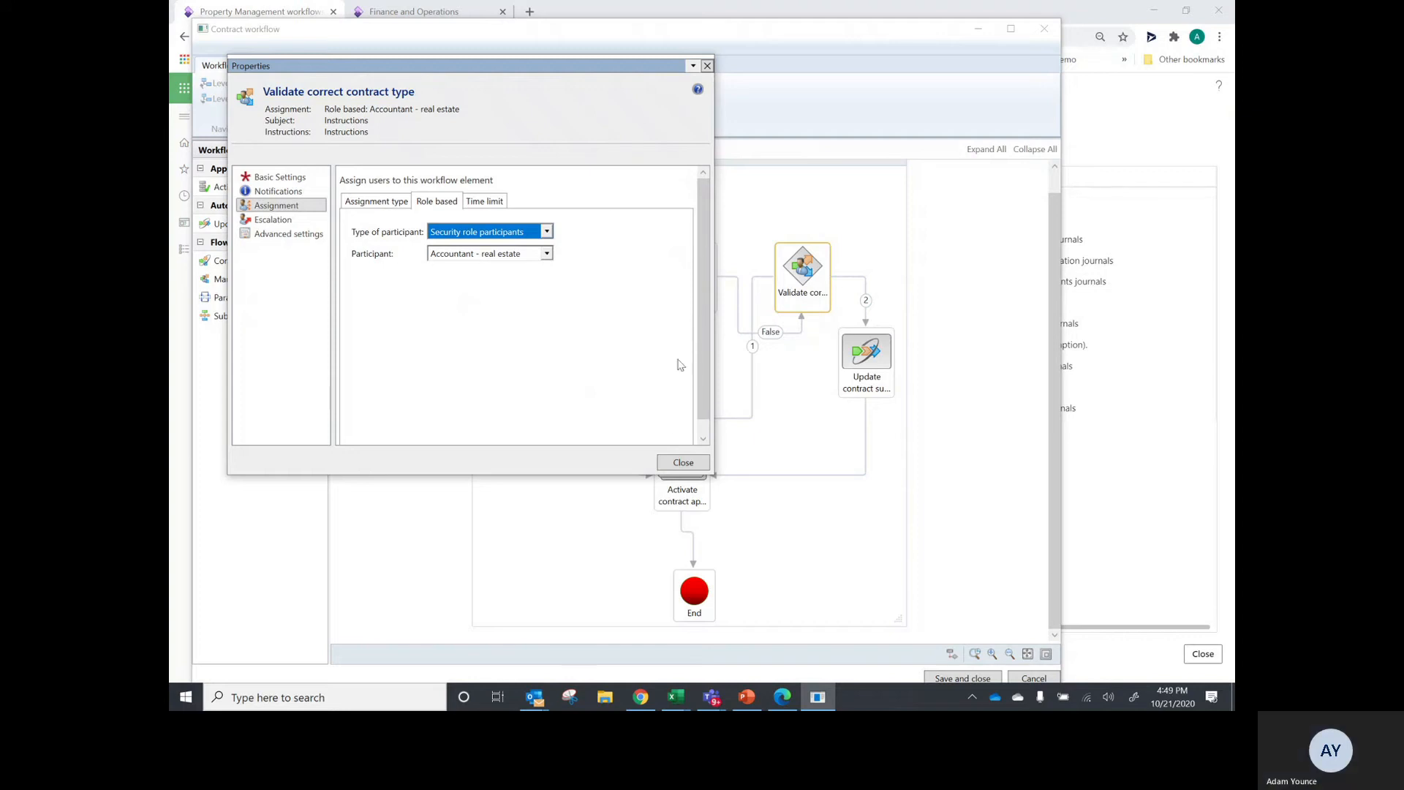
click(671, 462)
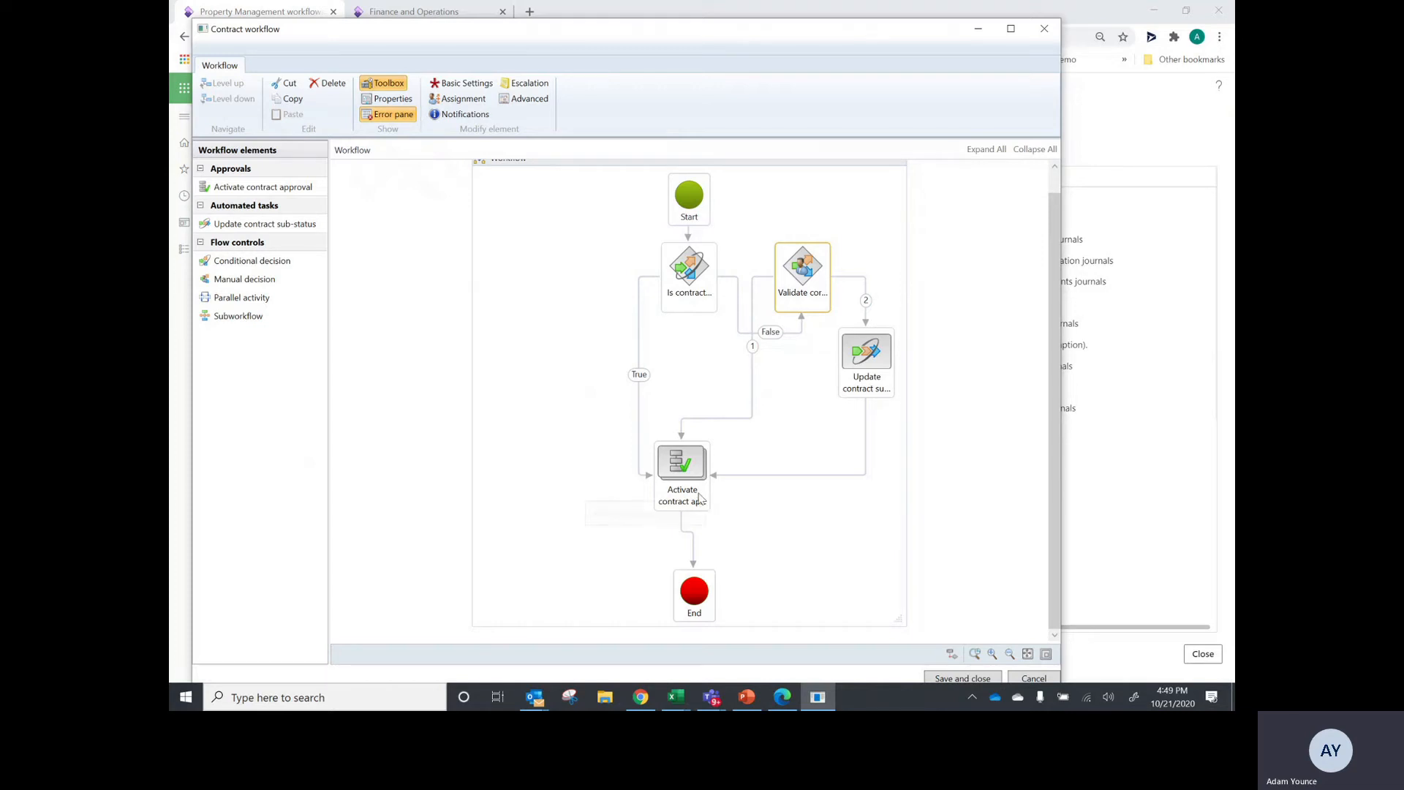
Reroute the outgoing connector of the Update contract sub-status task from Activate contract approval to the "Is contract a NNN lease" decision.
click(764, 476)
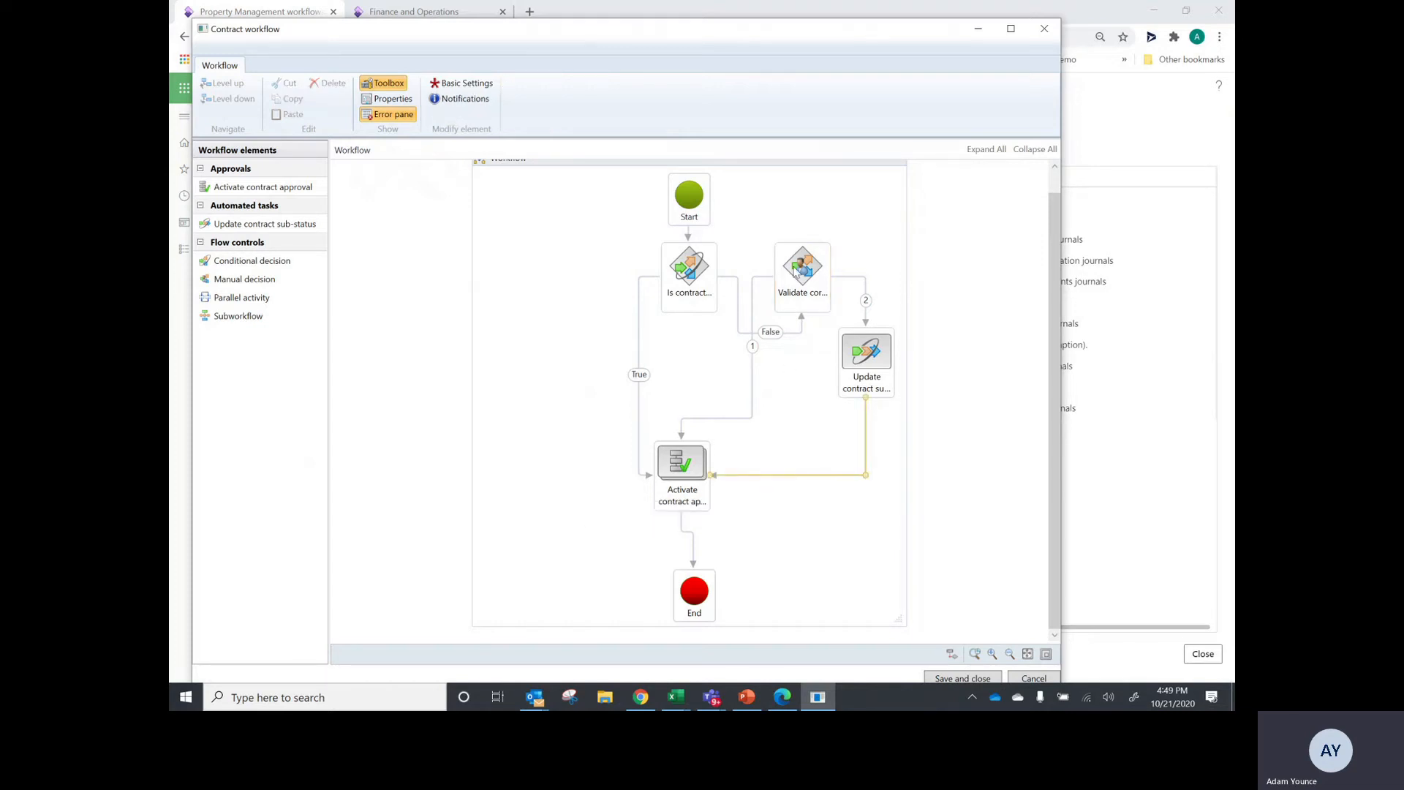
drag(866, 401, 700, 206)
click(840, 213)
click(716, 476)
drag(711, 477, 698, 269)
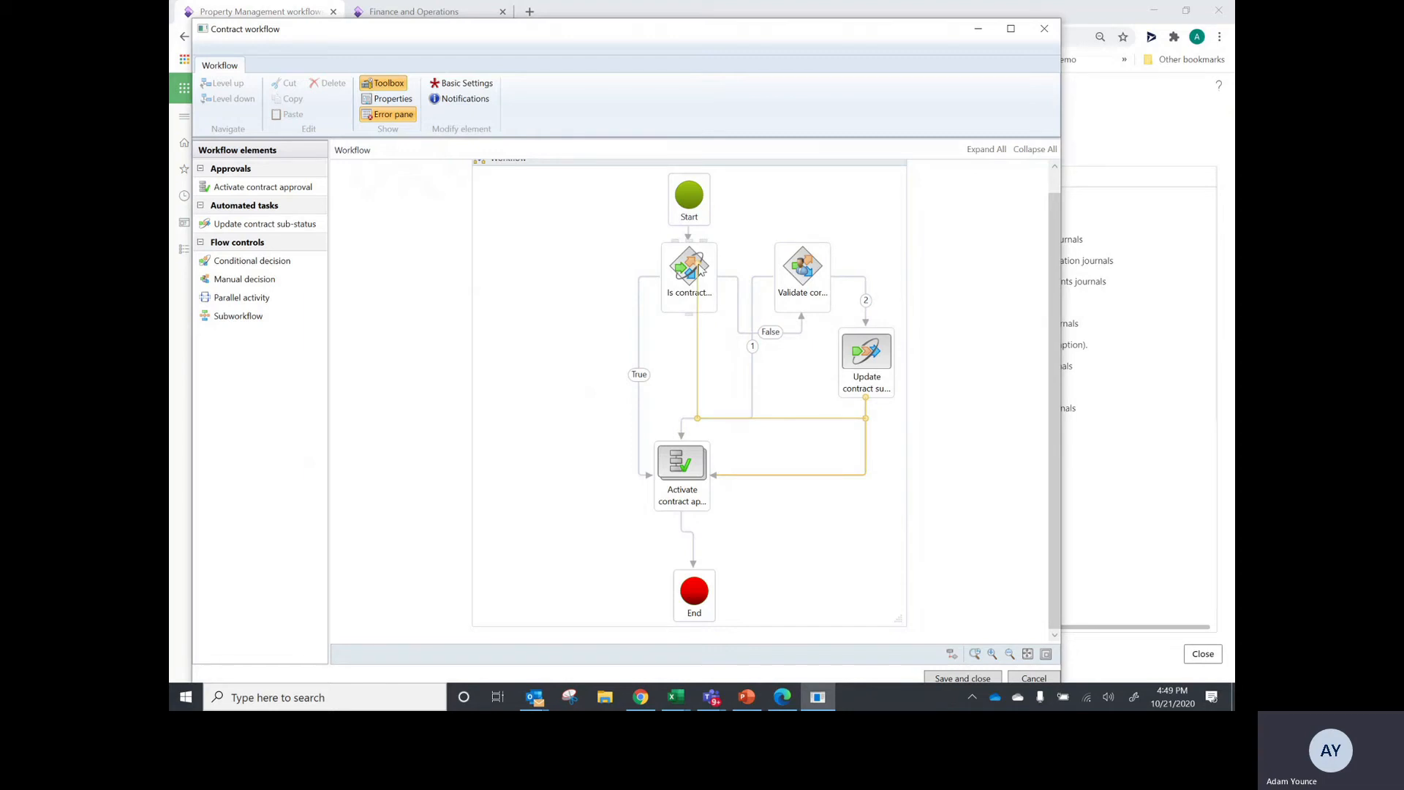
drag(698, 269, 699, 269)
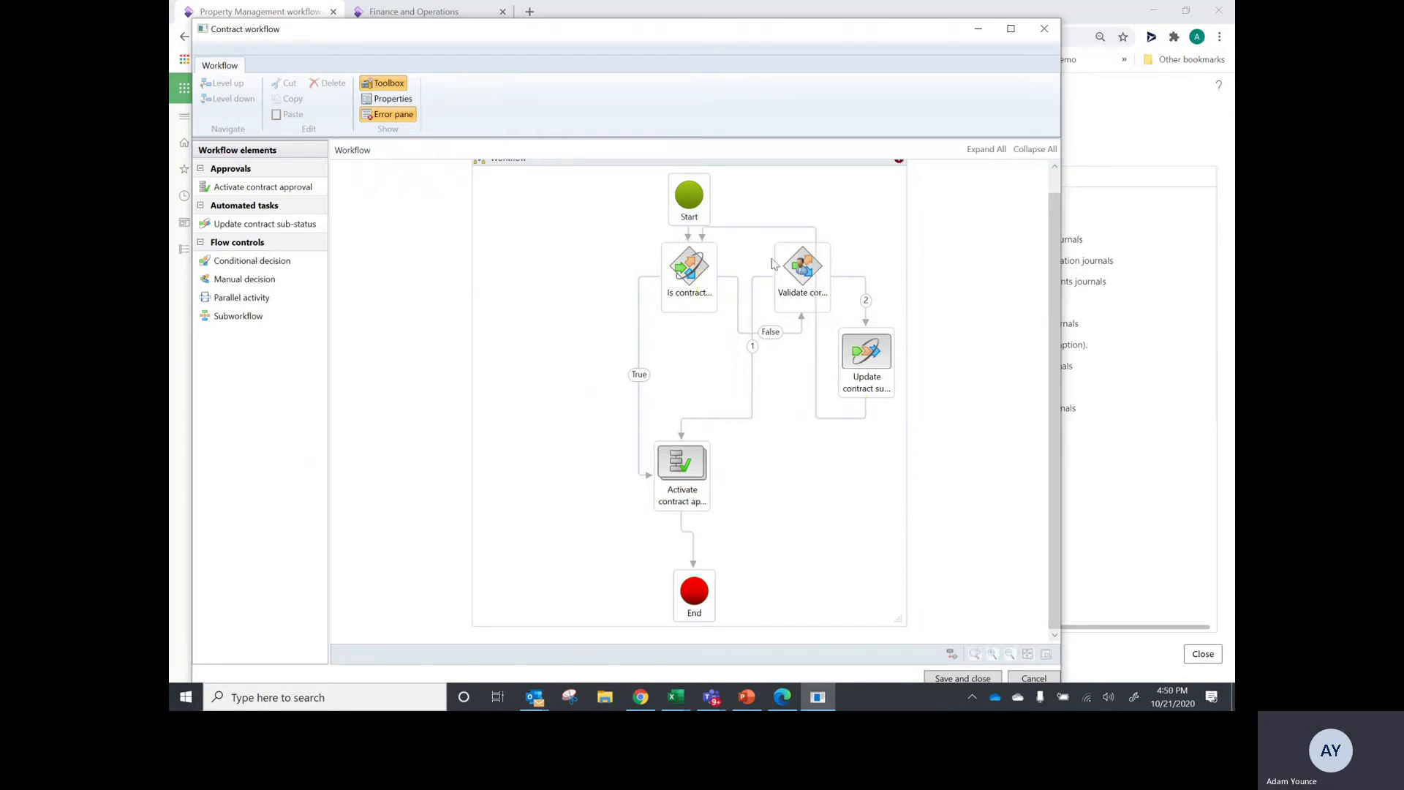
Reconnect the Update contract sub-status task's outgoing connector to the "Validate correct contract type" decision, then back to Activate contract approval.
click(707, 229)
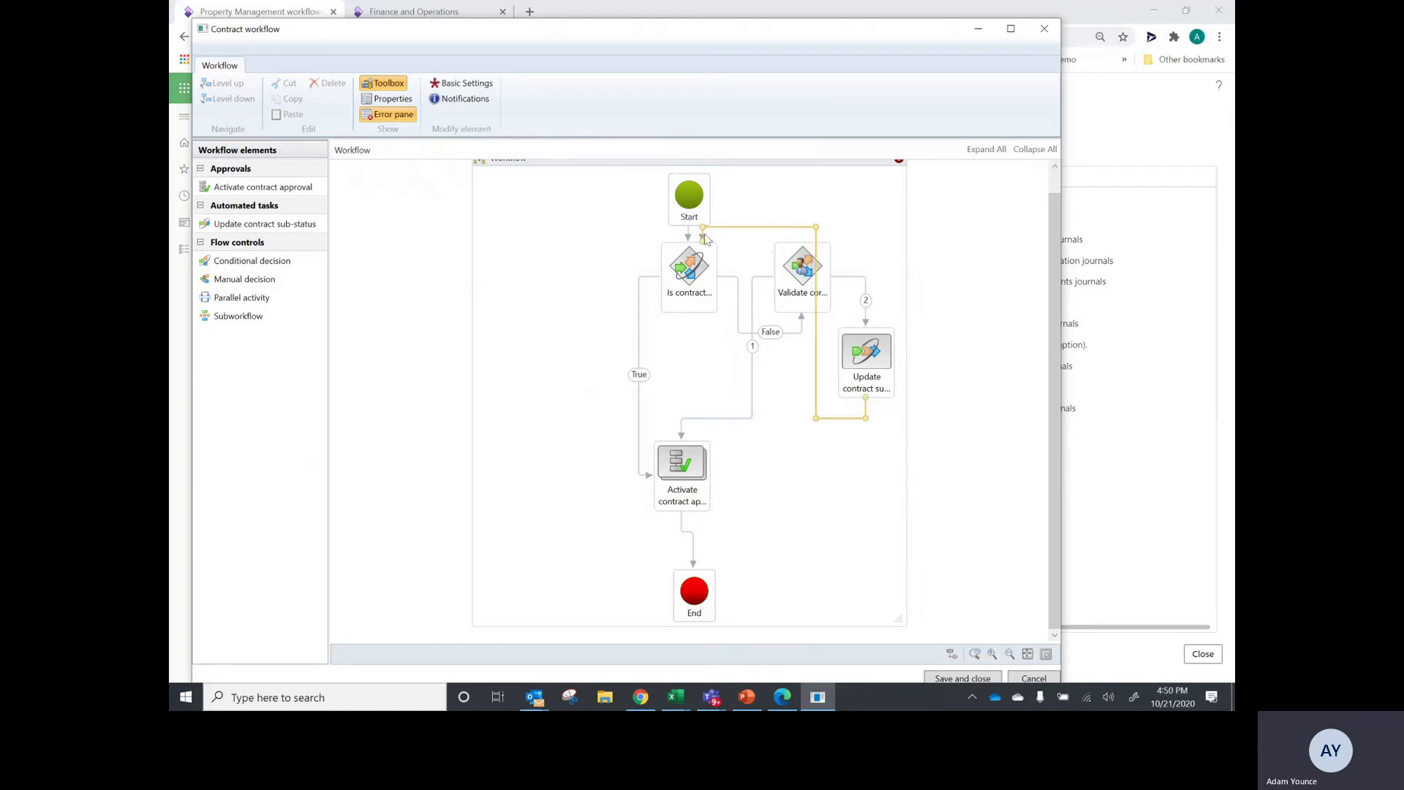
drag(705, 243, 801, 241)
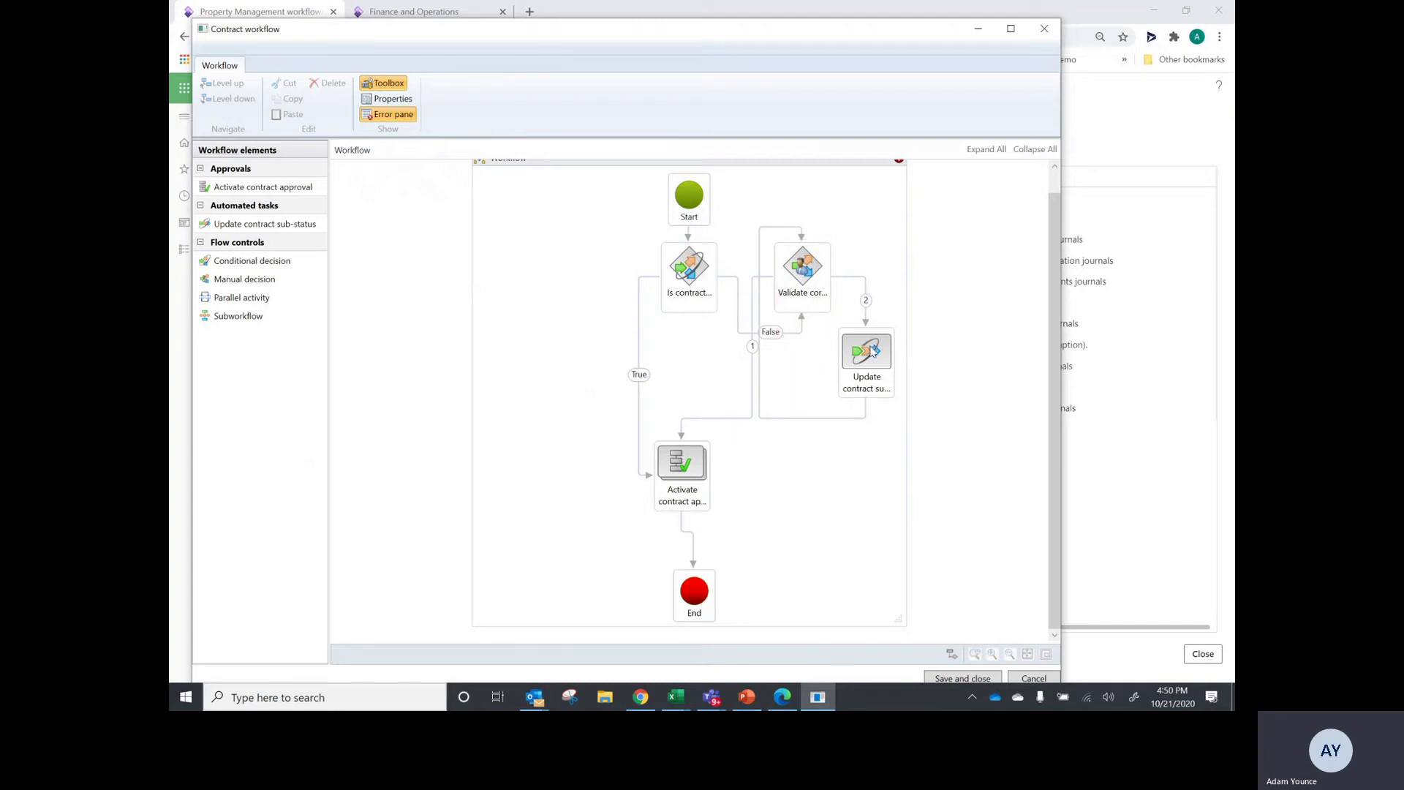
click(801, 237)
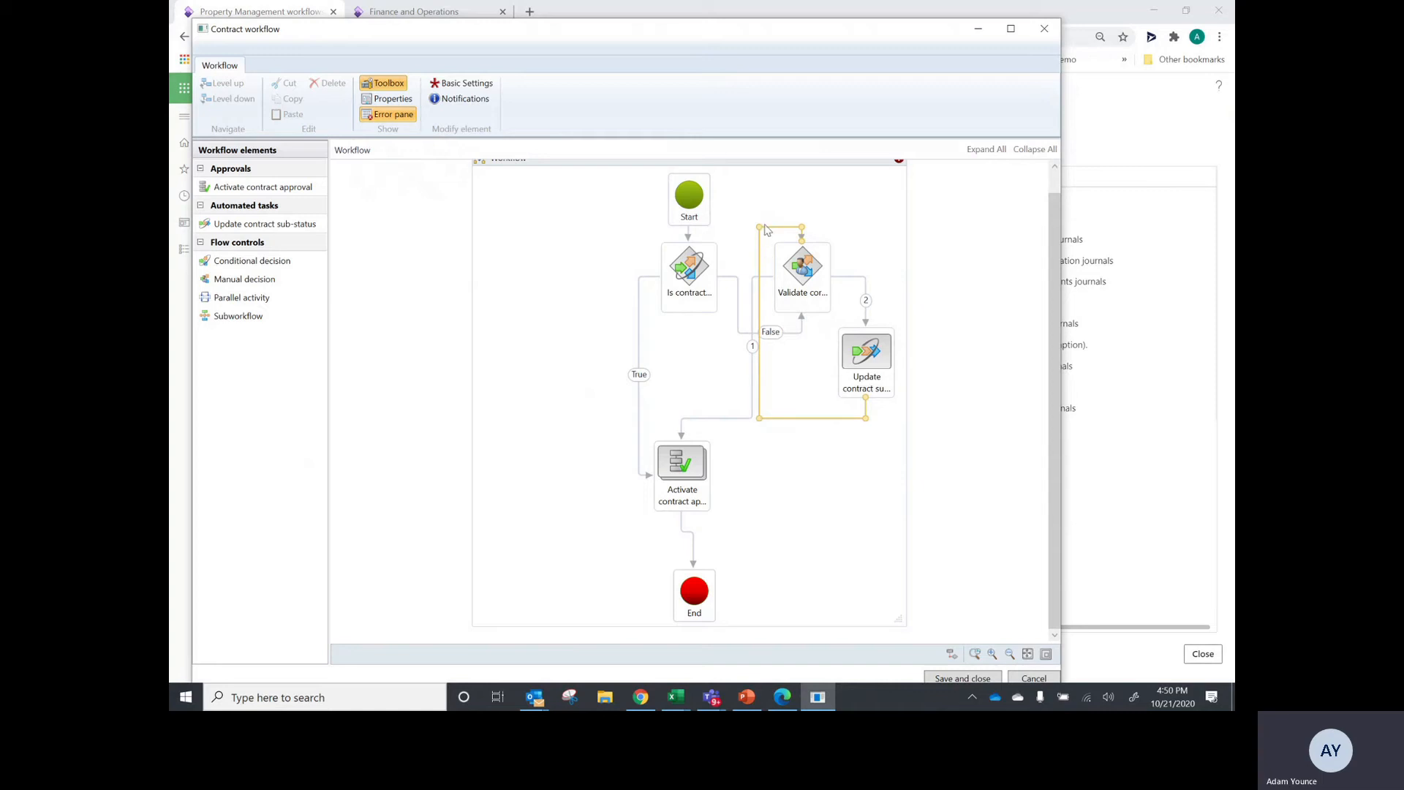
drag(802, 240, 708, 479)
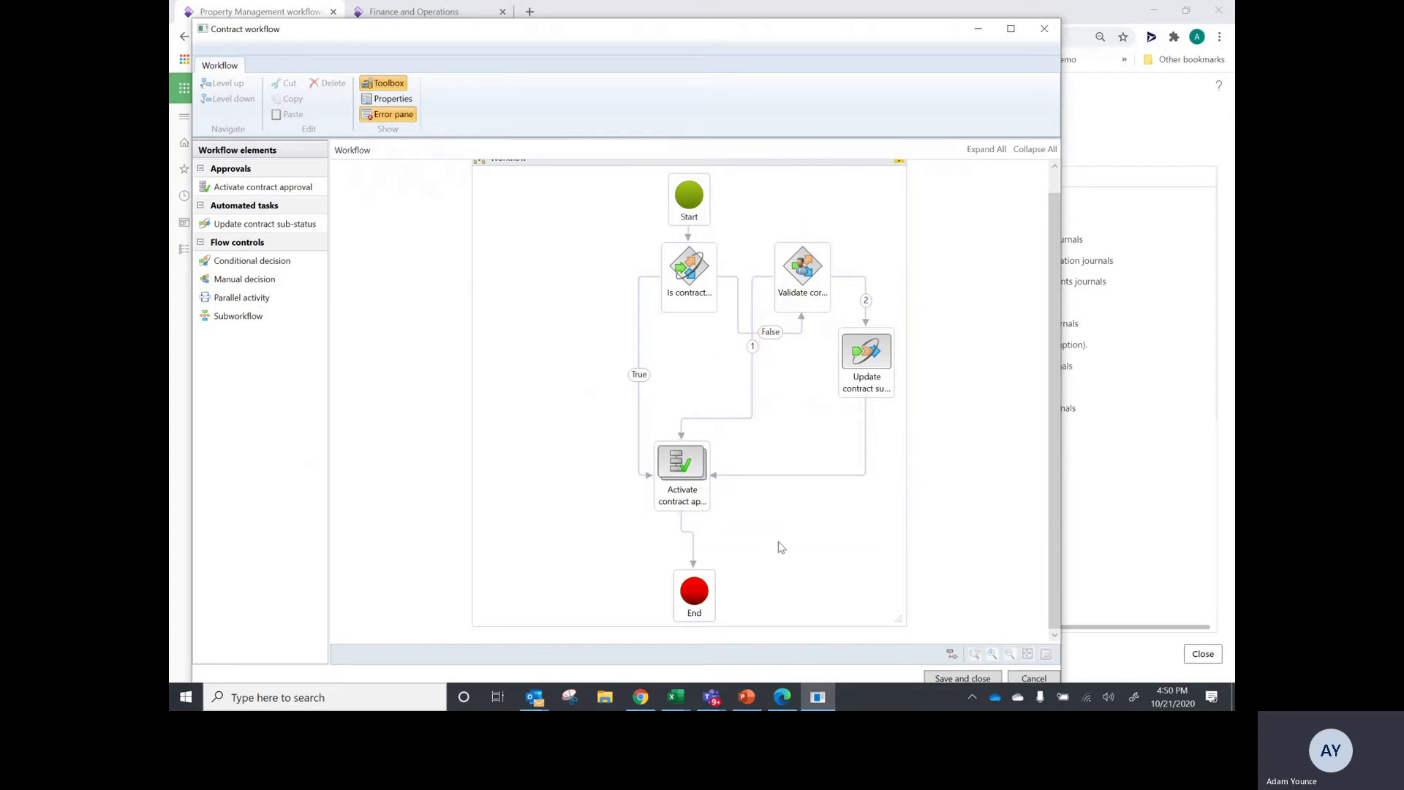
Open the Activate contract approval element and display the properties of its Review and approve step.
click(684, 476)
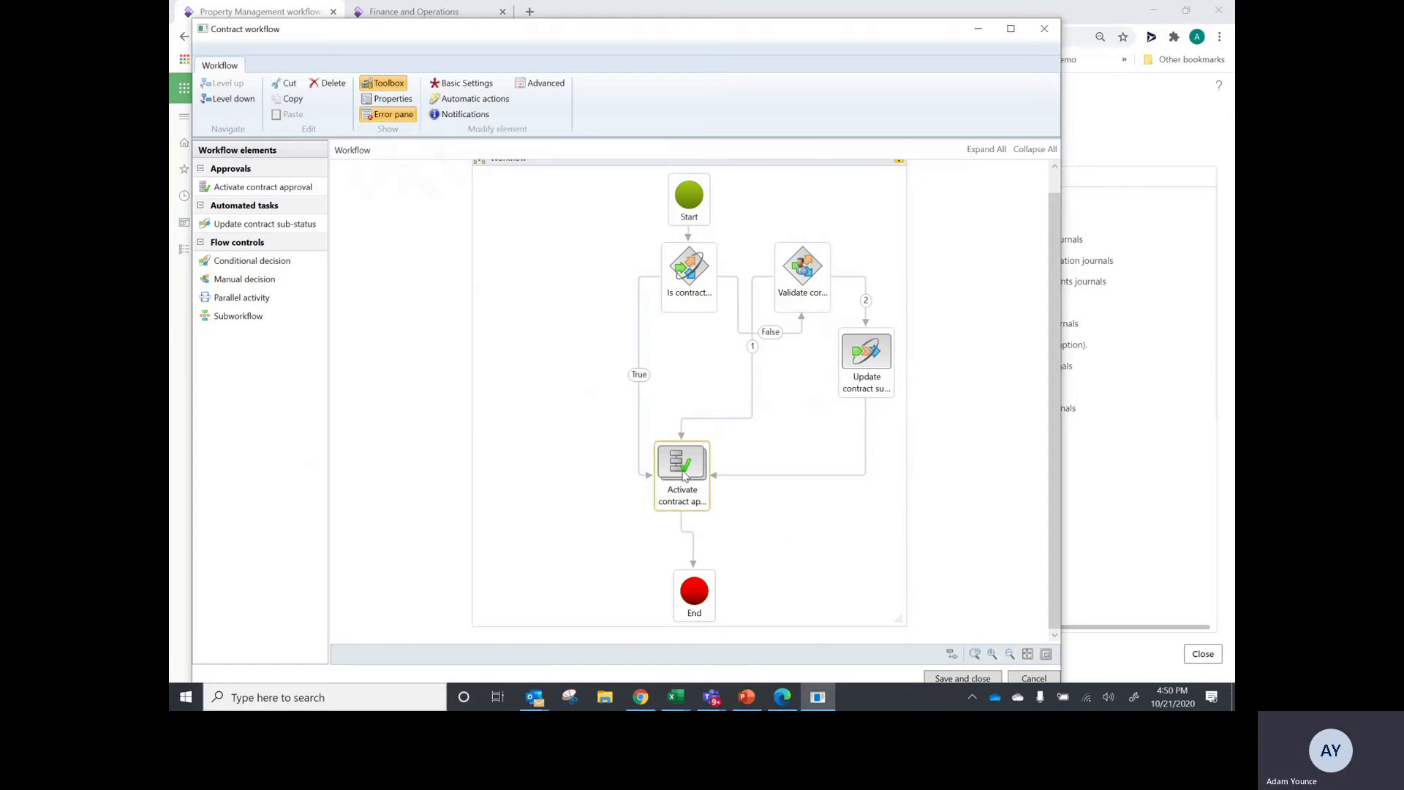
double_click(684, 475)
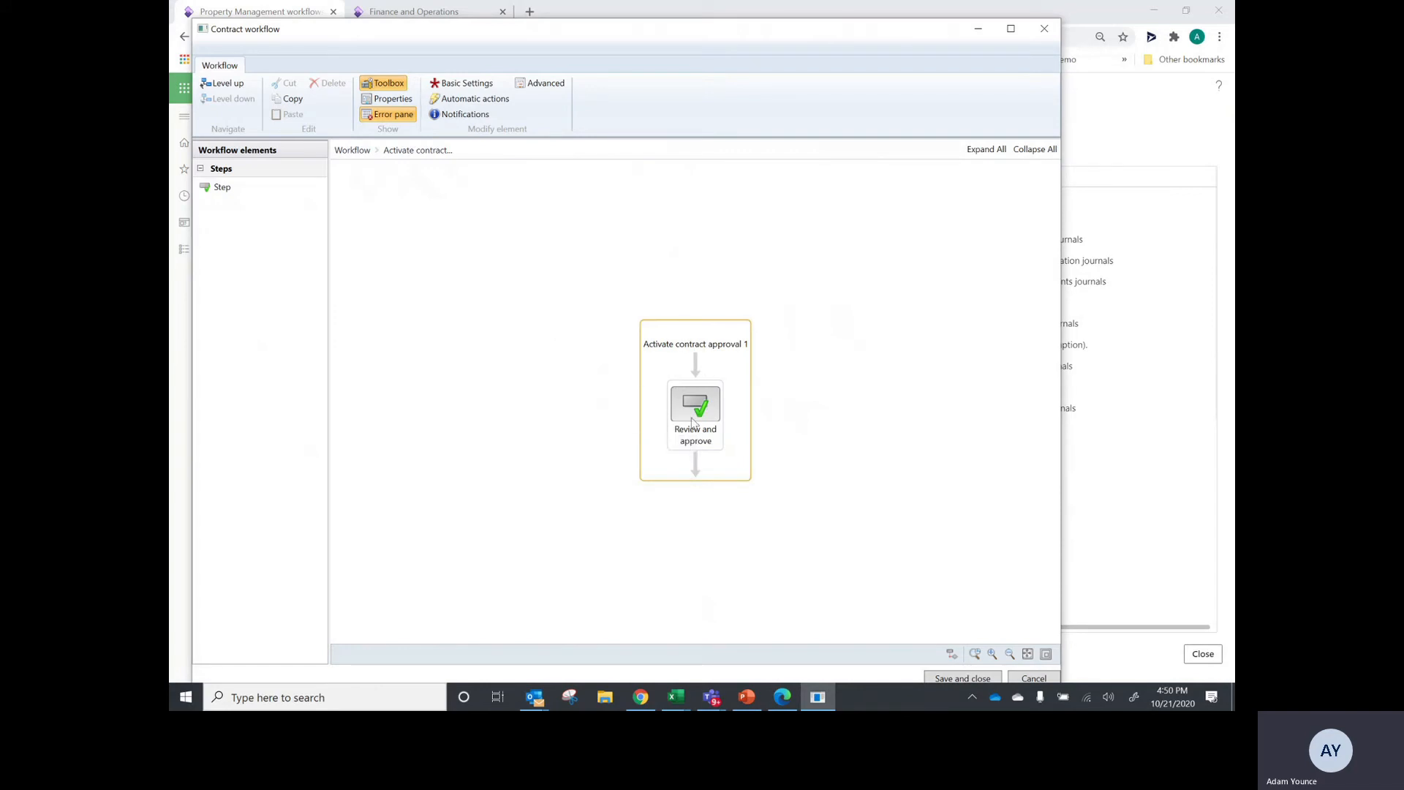
drag(221, 187, 247, 205)
click(681, 415)
right_click(681, 415)
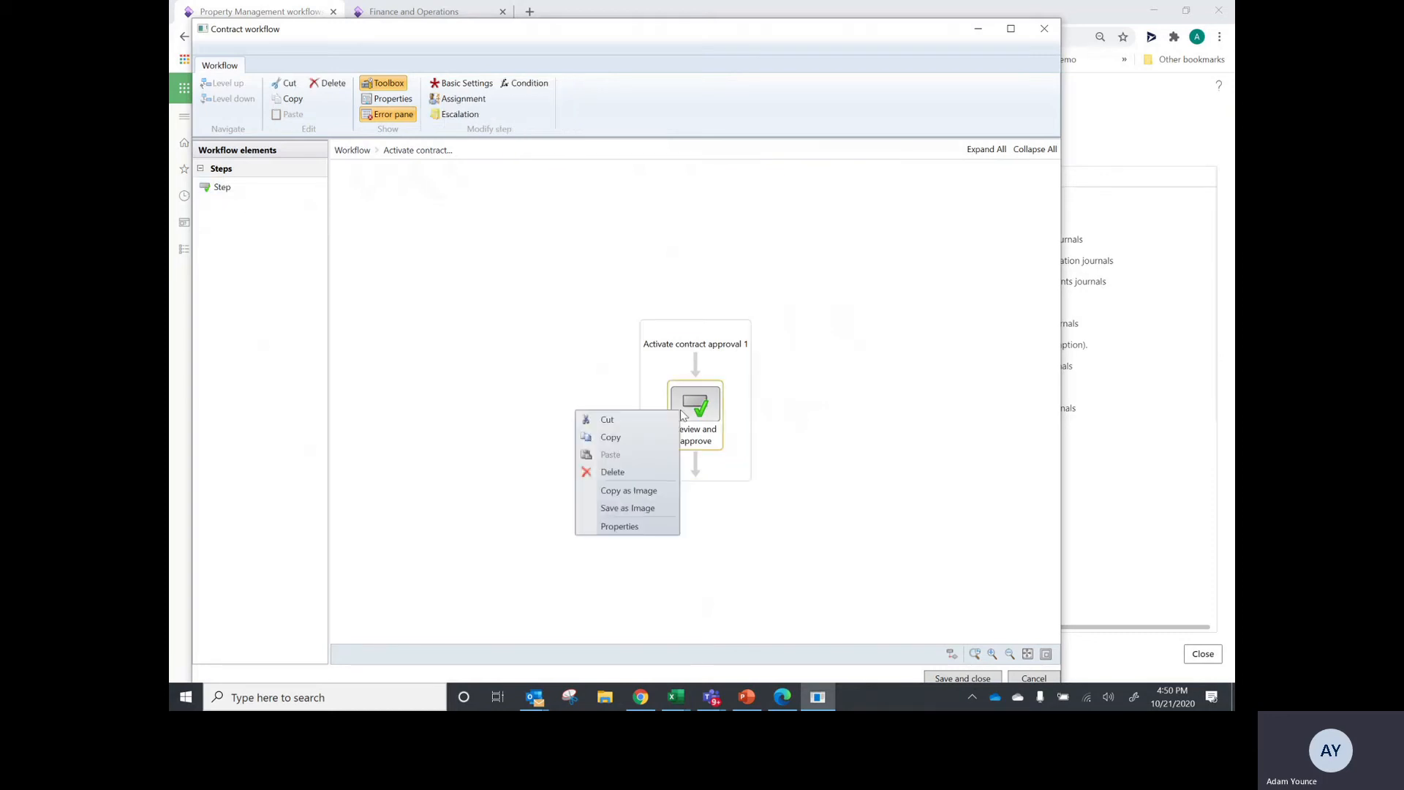
click(620, 527)
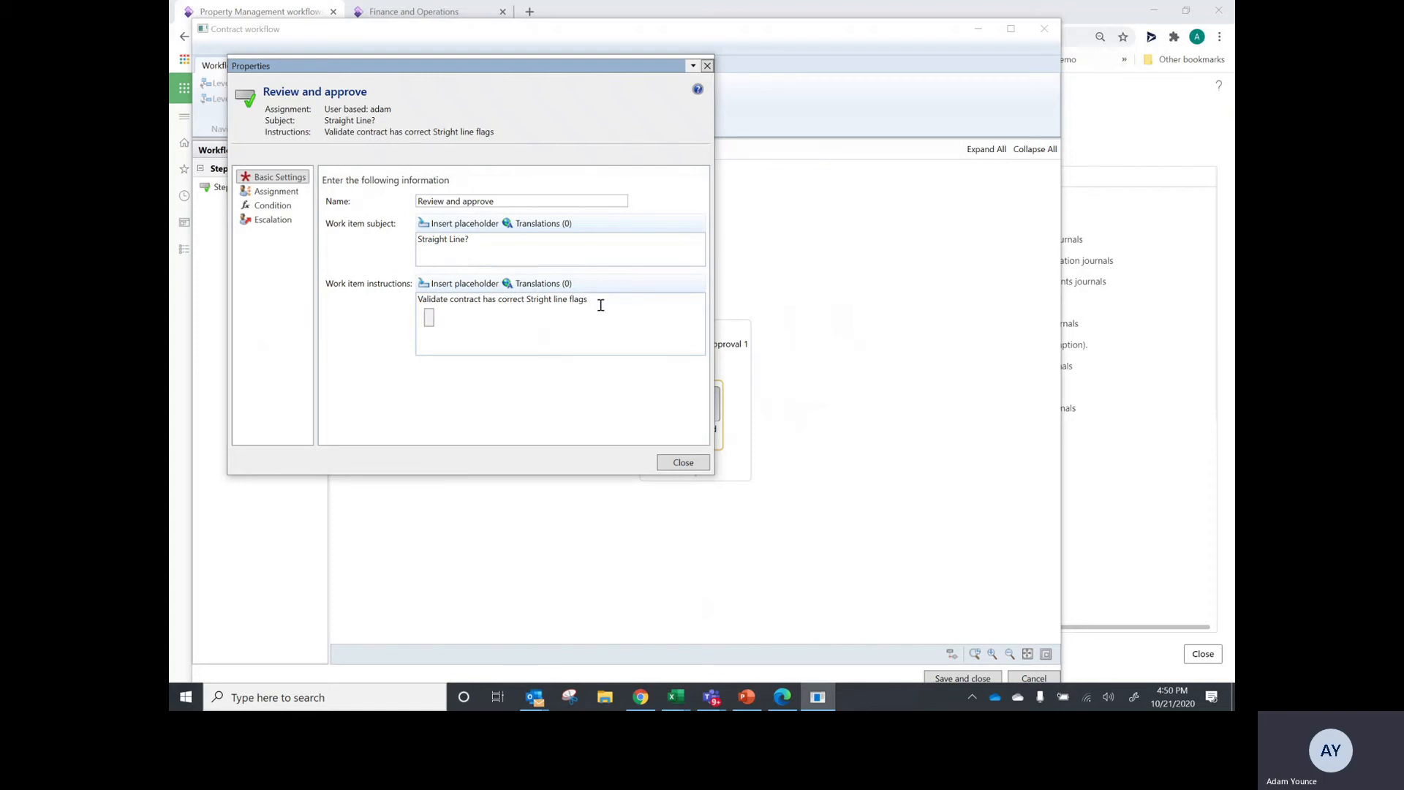
Review the assignment type and the selected users in the Review and approve step's assignment settings.
click(300, 196)
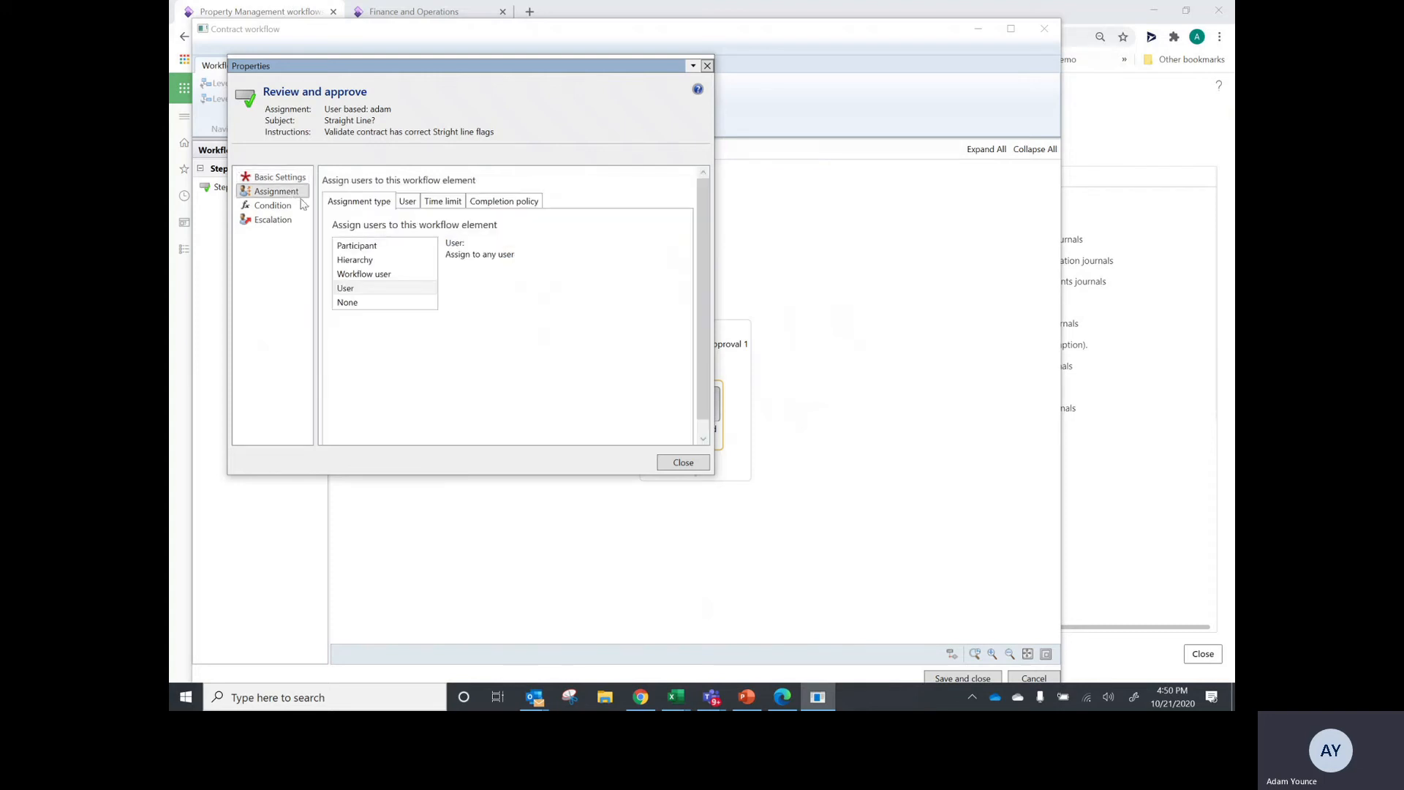
click(407, 202)
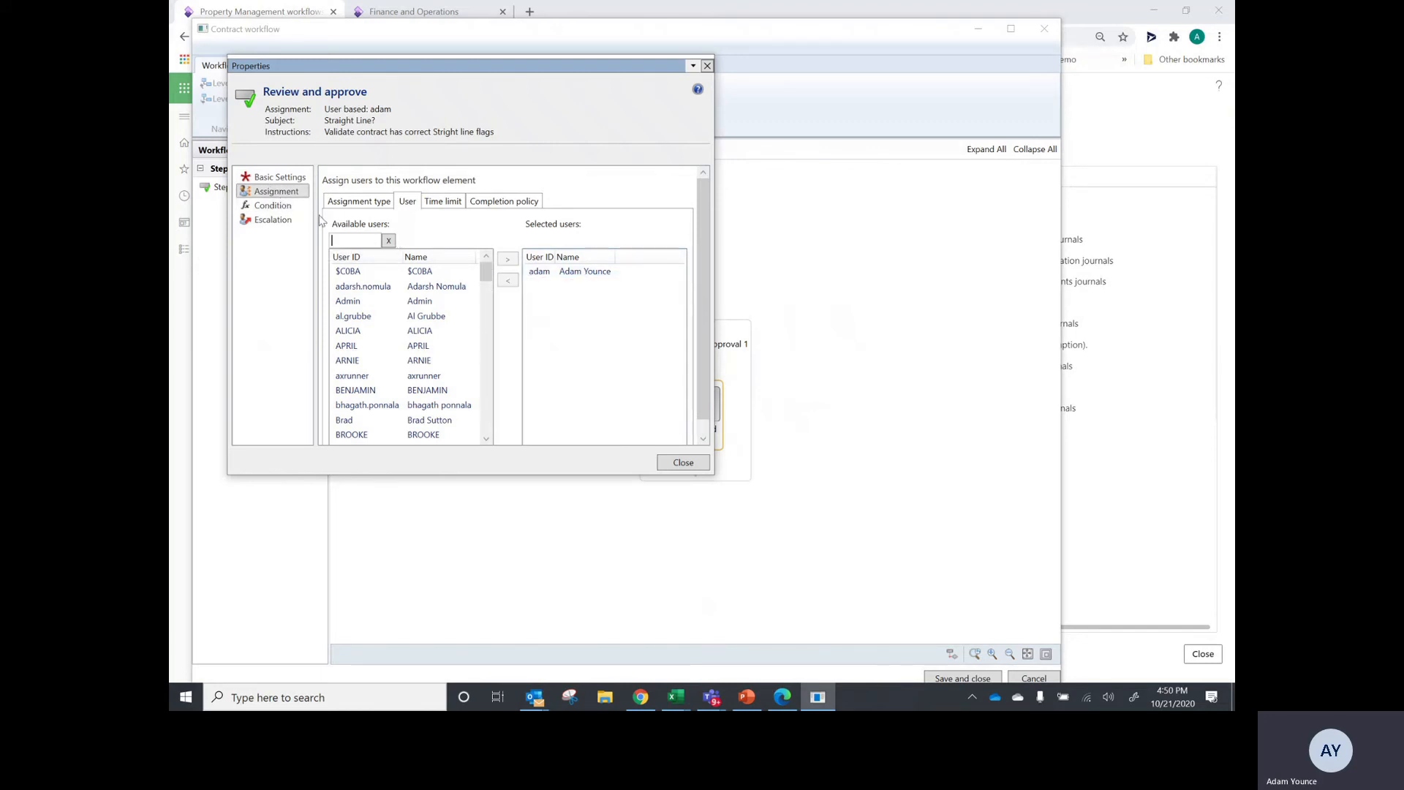
click(351, 202)
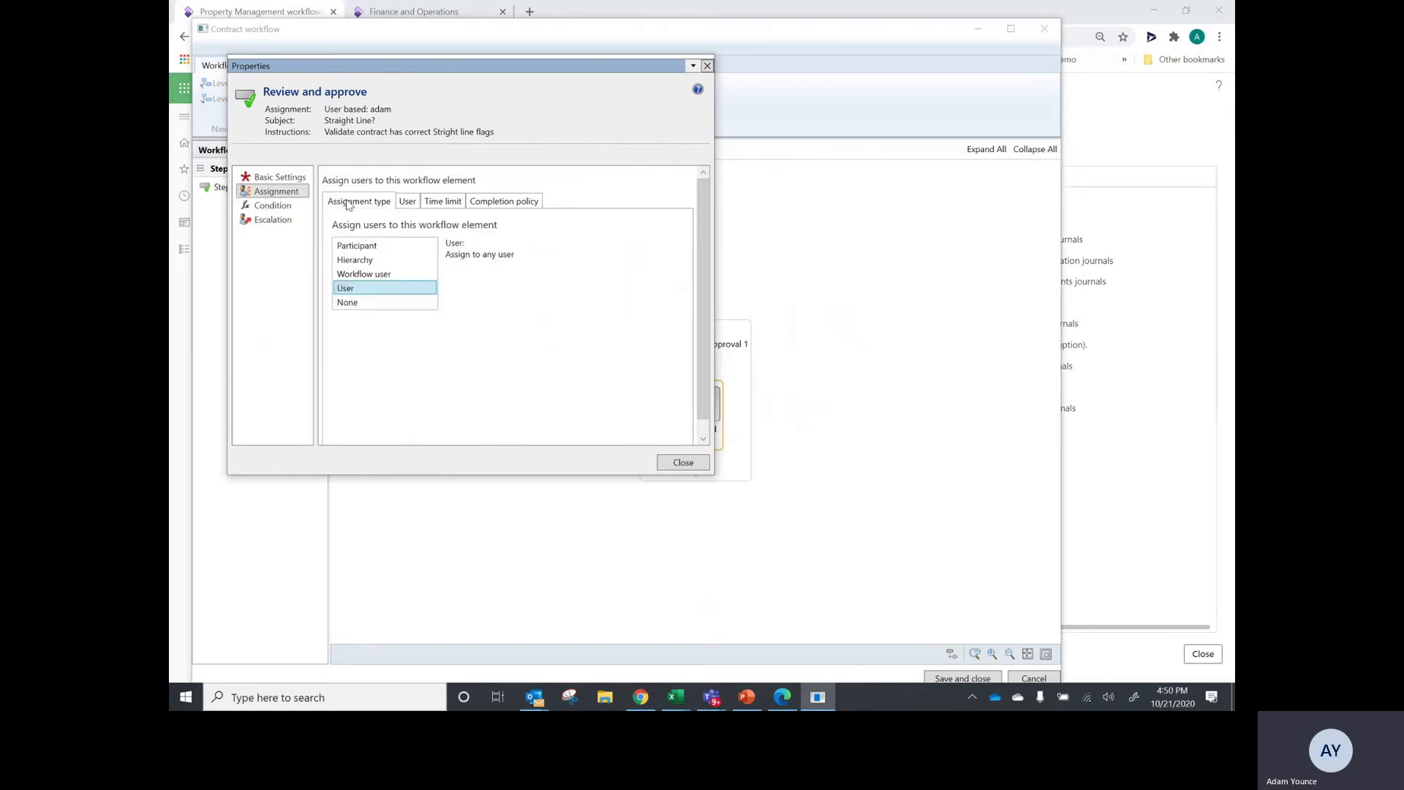
Switch the step's assignment type to Participant and browse the security roles available as participant.
click(370, 249)
click(424, 203)
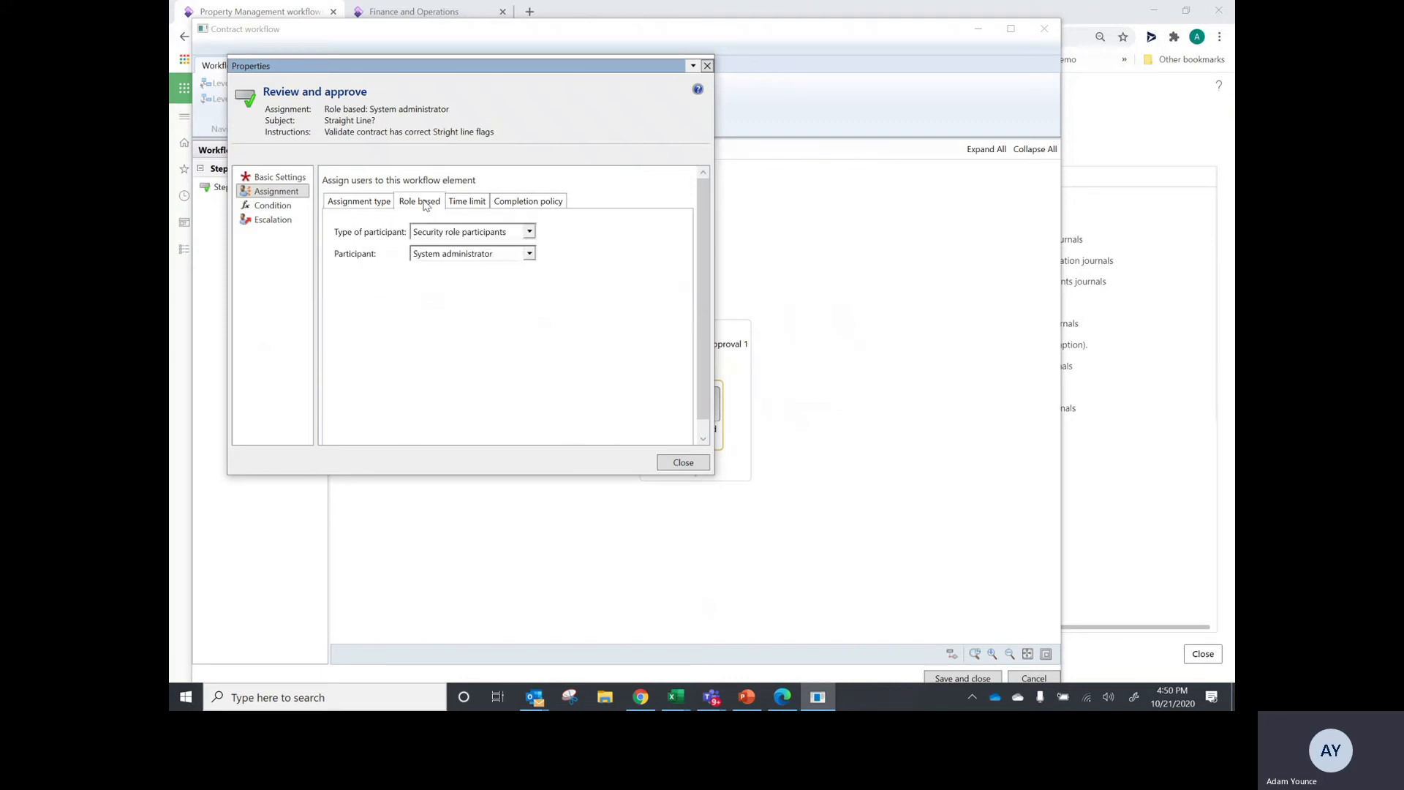
click(529, 254)
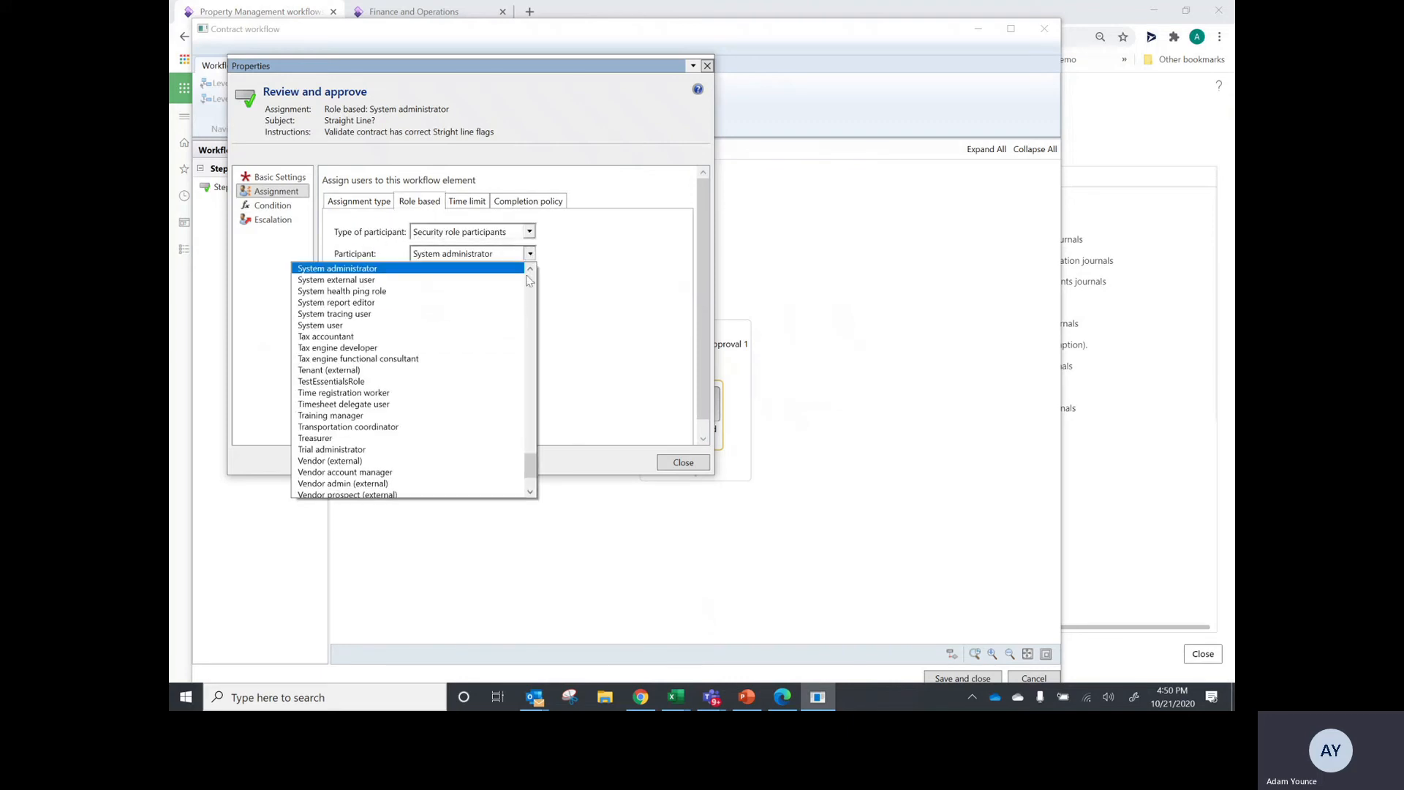
drag(533, 472, 535, 377)
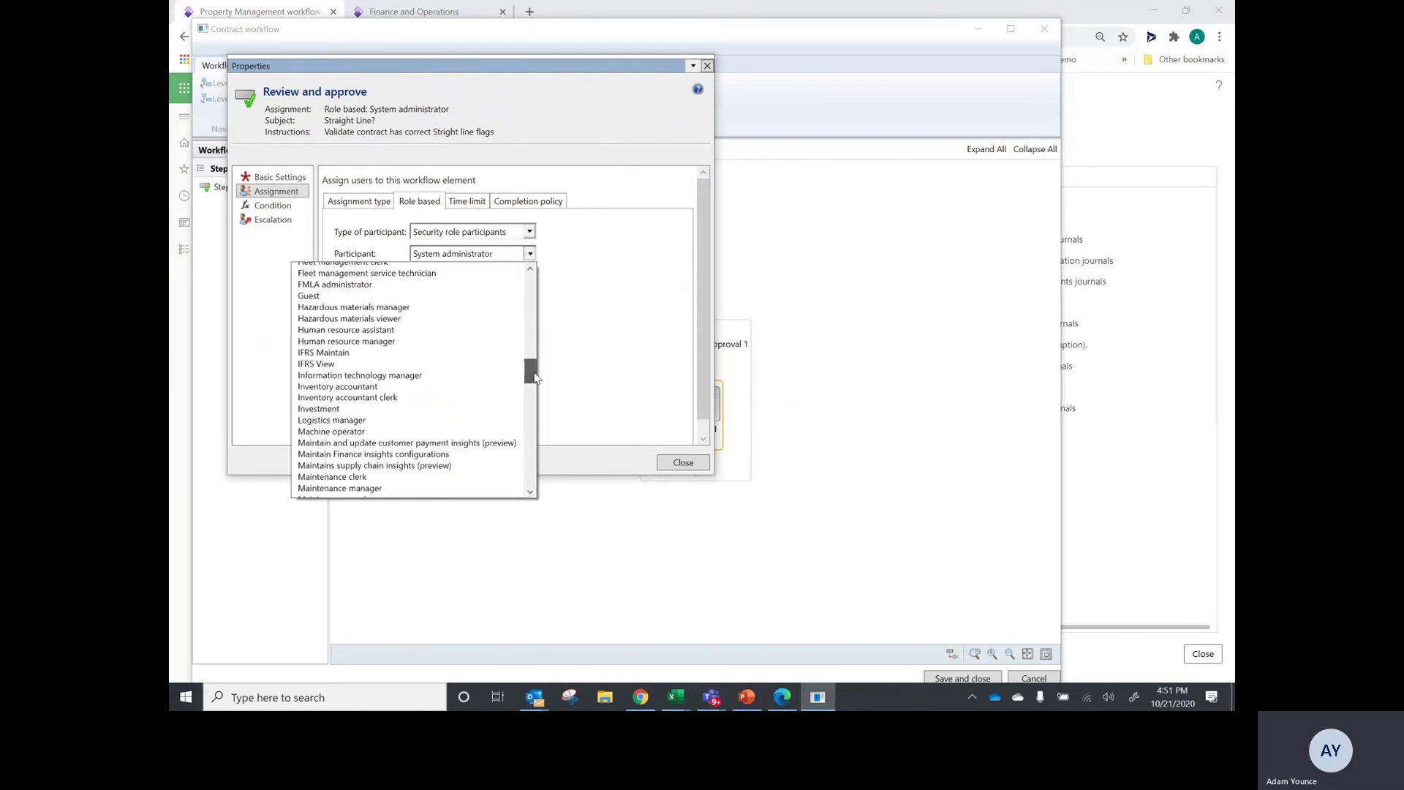
click(605, 343)
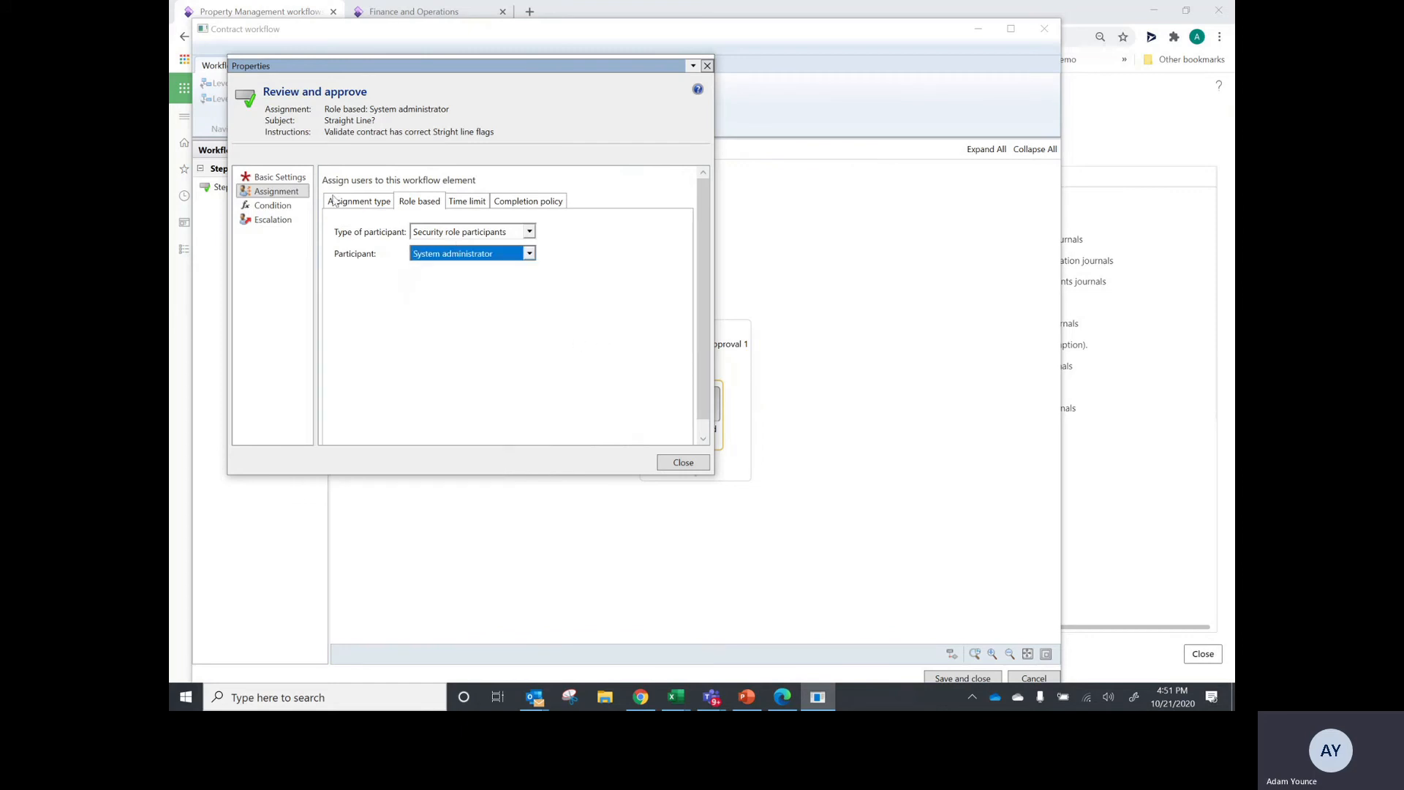
Try the Hierarchy assignment type, then set the step's assignment type back to User.
click(373, 204)
click(380, 262)
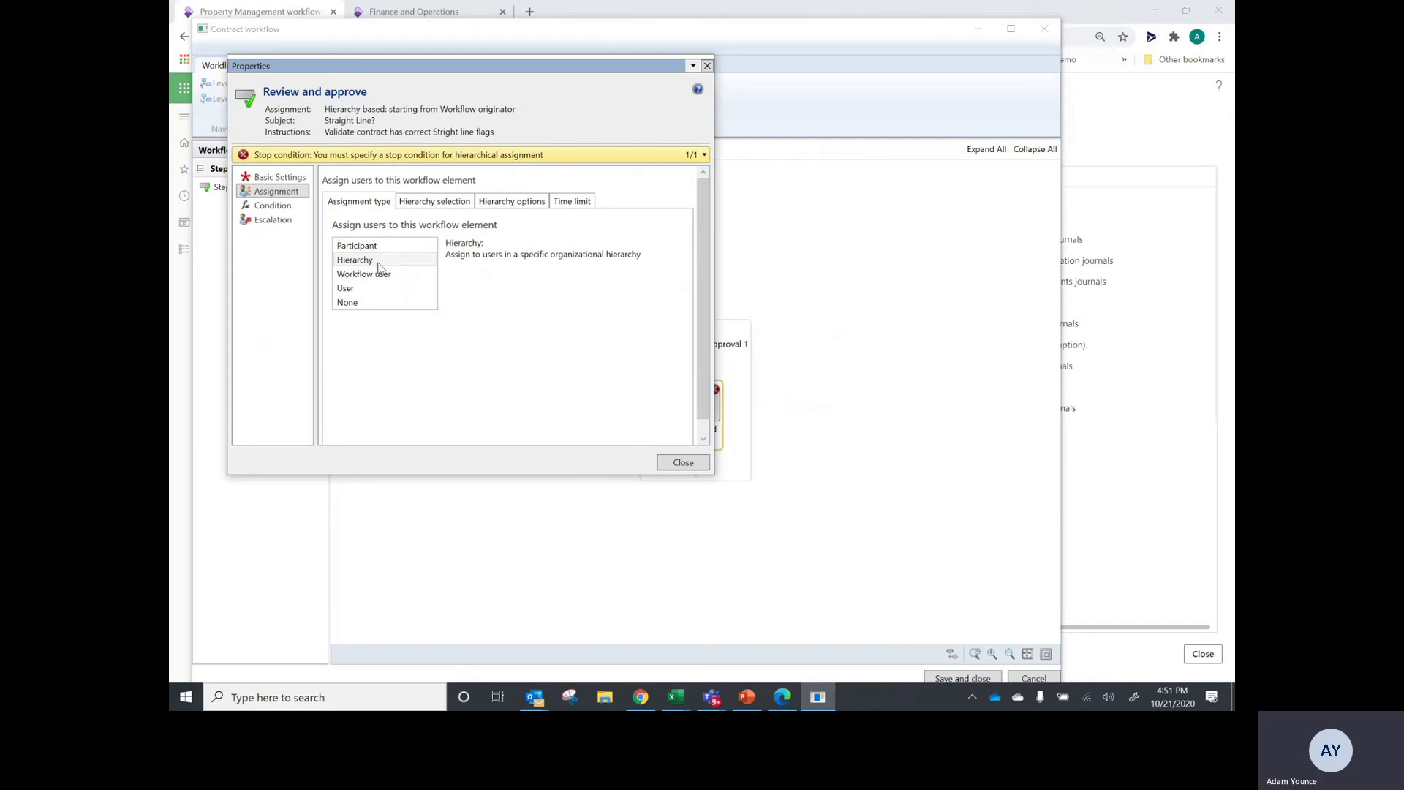
click(357, 290)
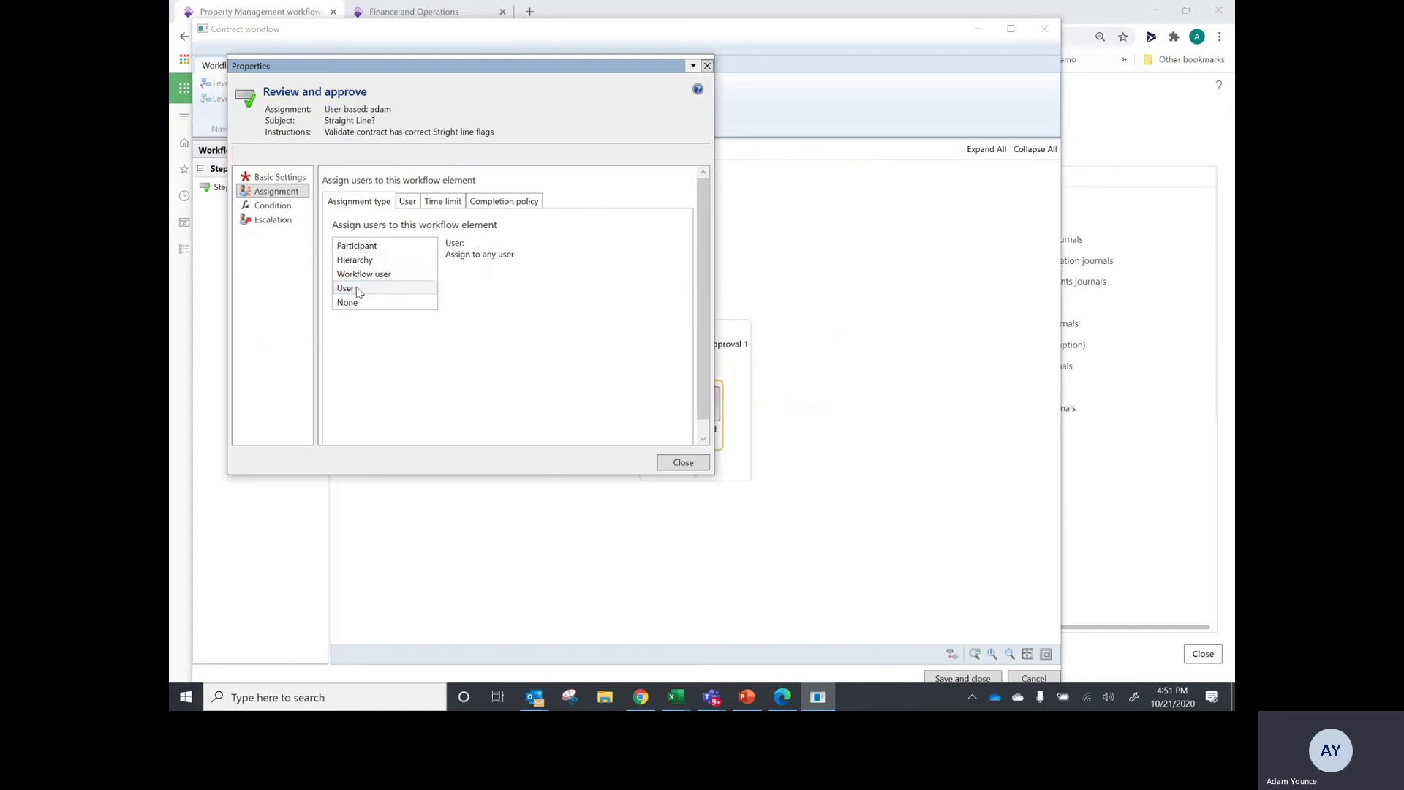
Set the Review and approve step to run only when a condition is met, and add a condition line.
click(282, 212)
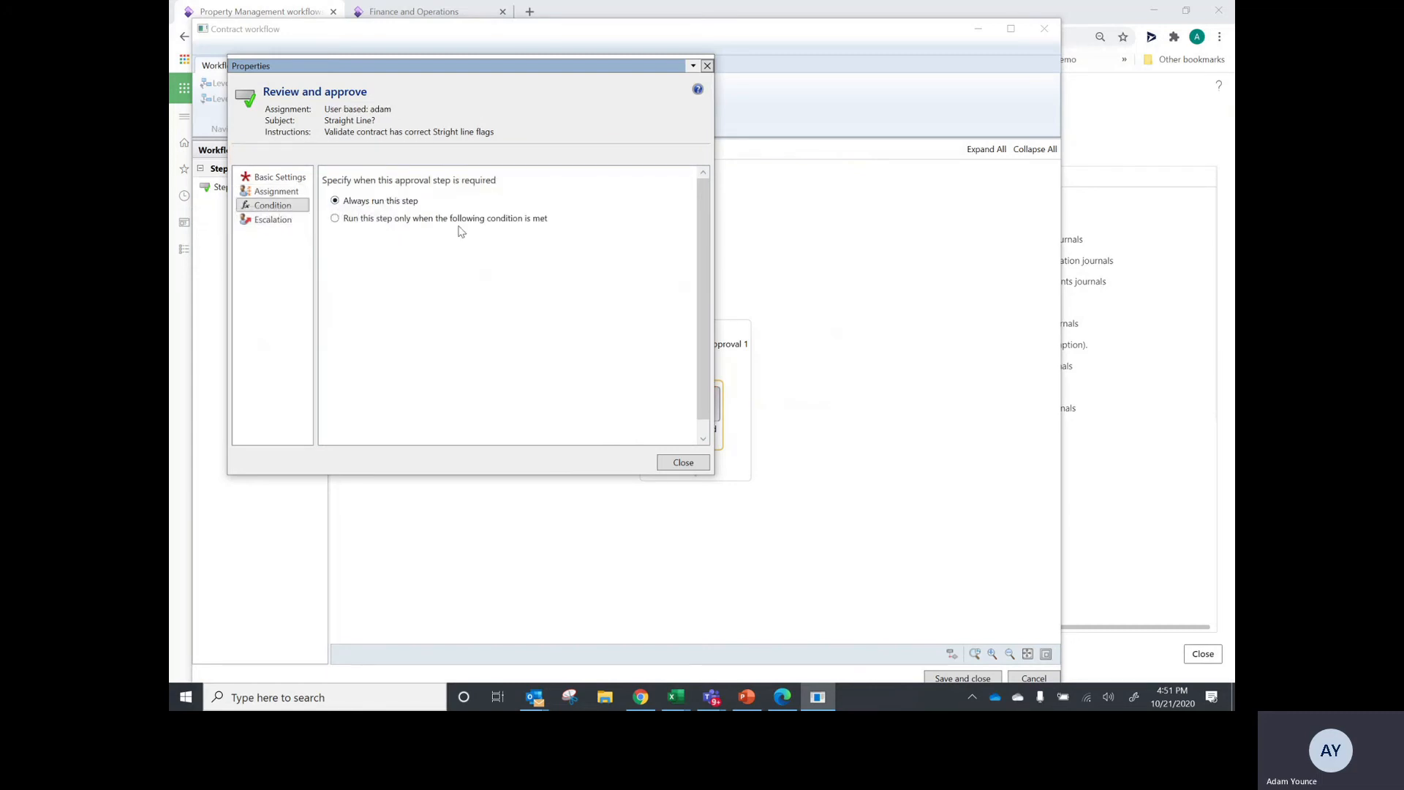
click(381, 219)
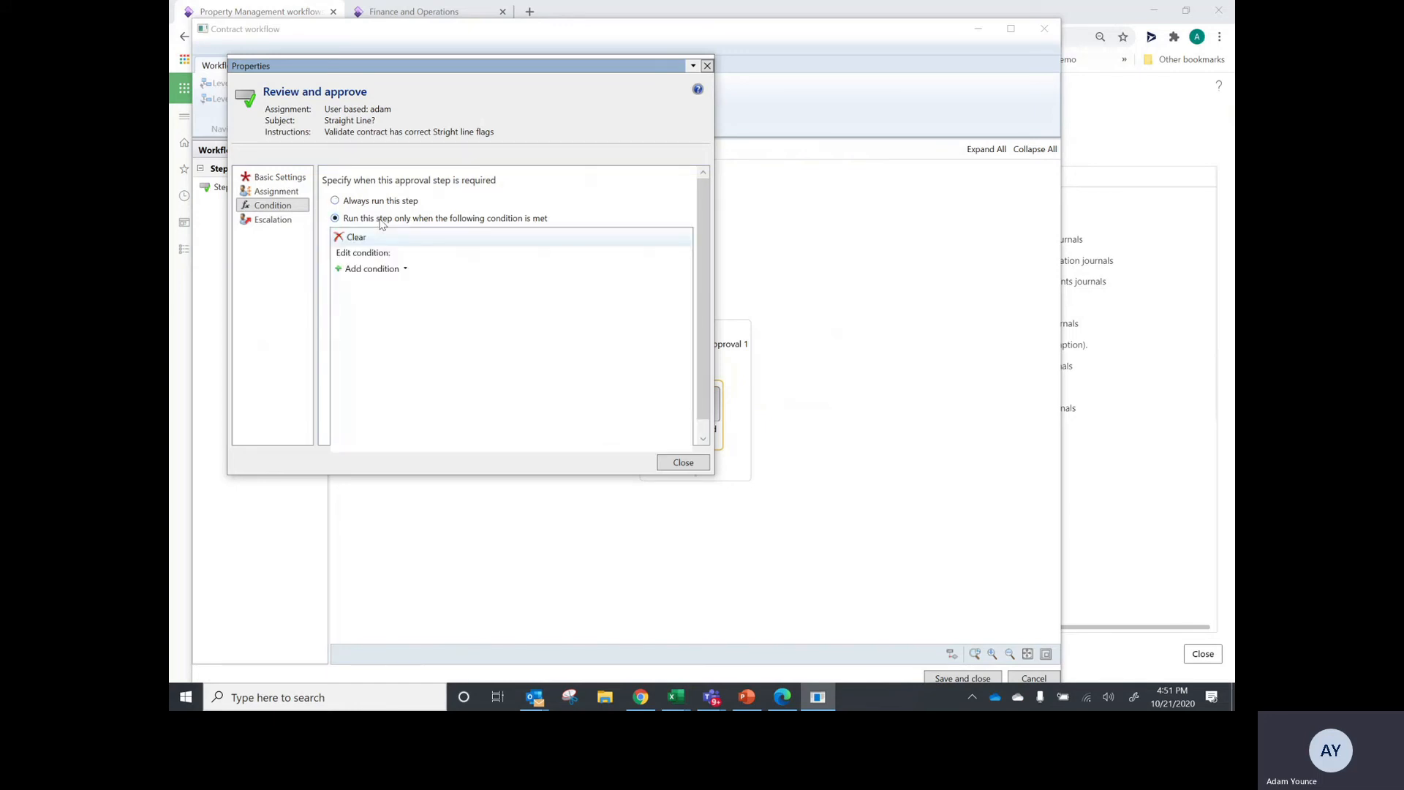
click(406, 269)
click(426, 284)
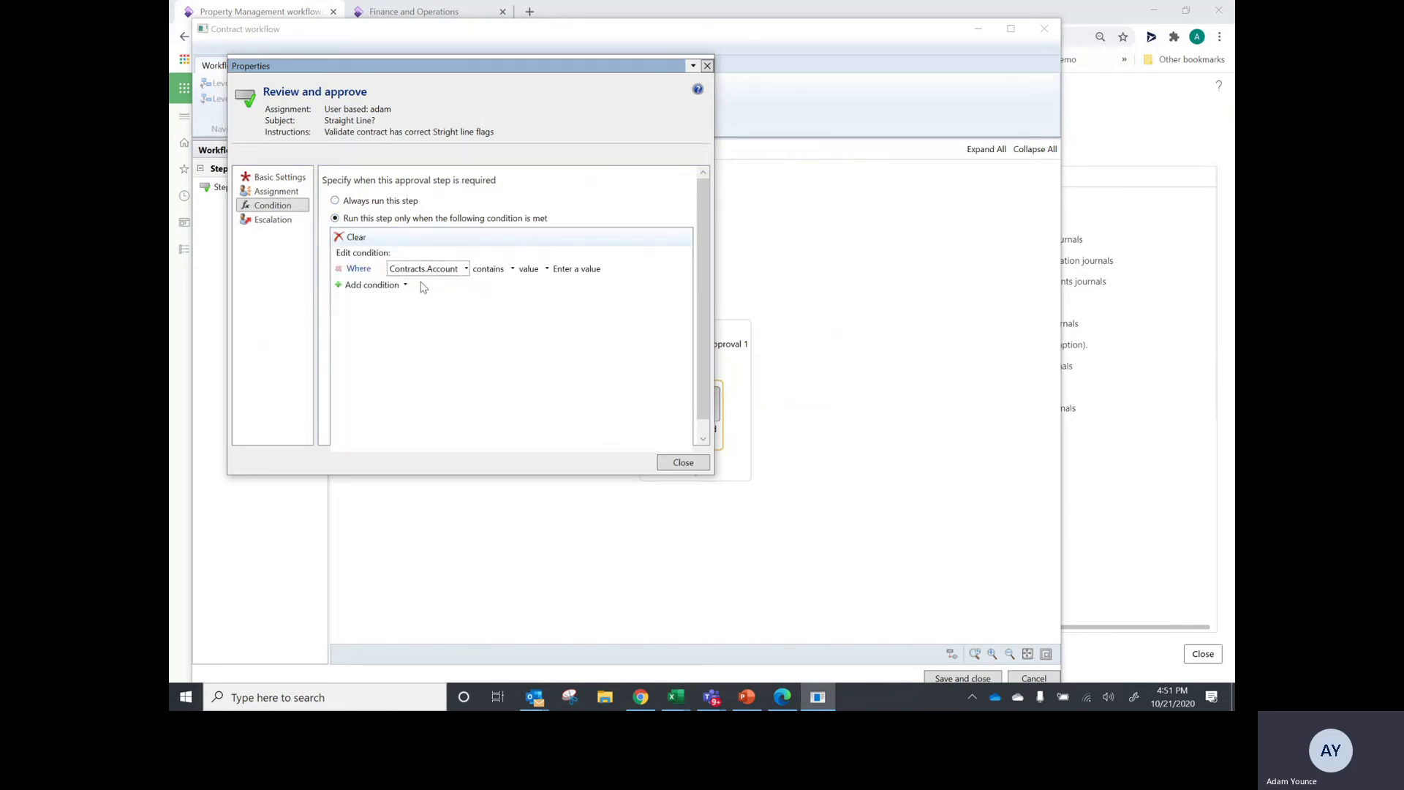
Review the condition's operators, value types and selectable Contracts fields, then set the step back to always run.
click(466, 270)
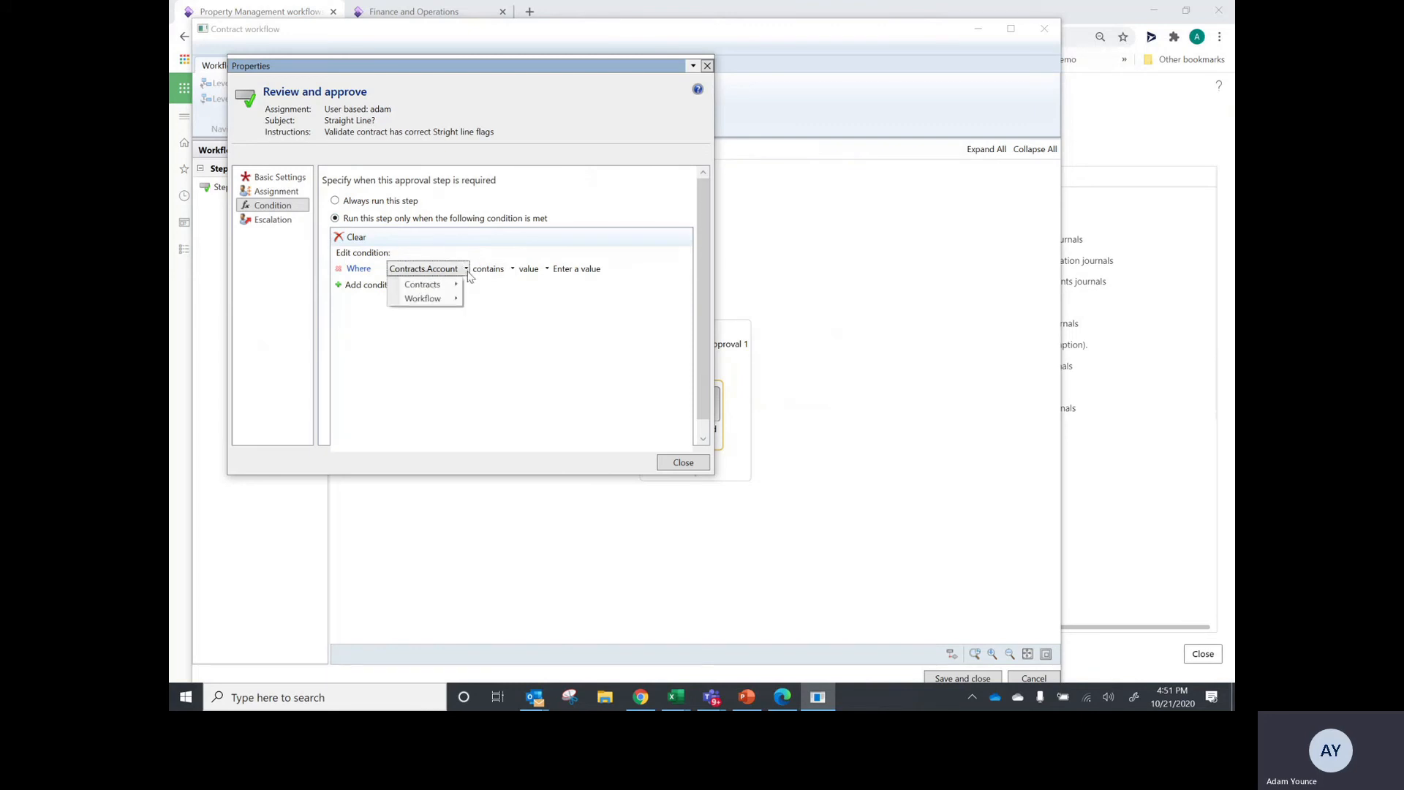
click(487, 270)
click(531, 270)
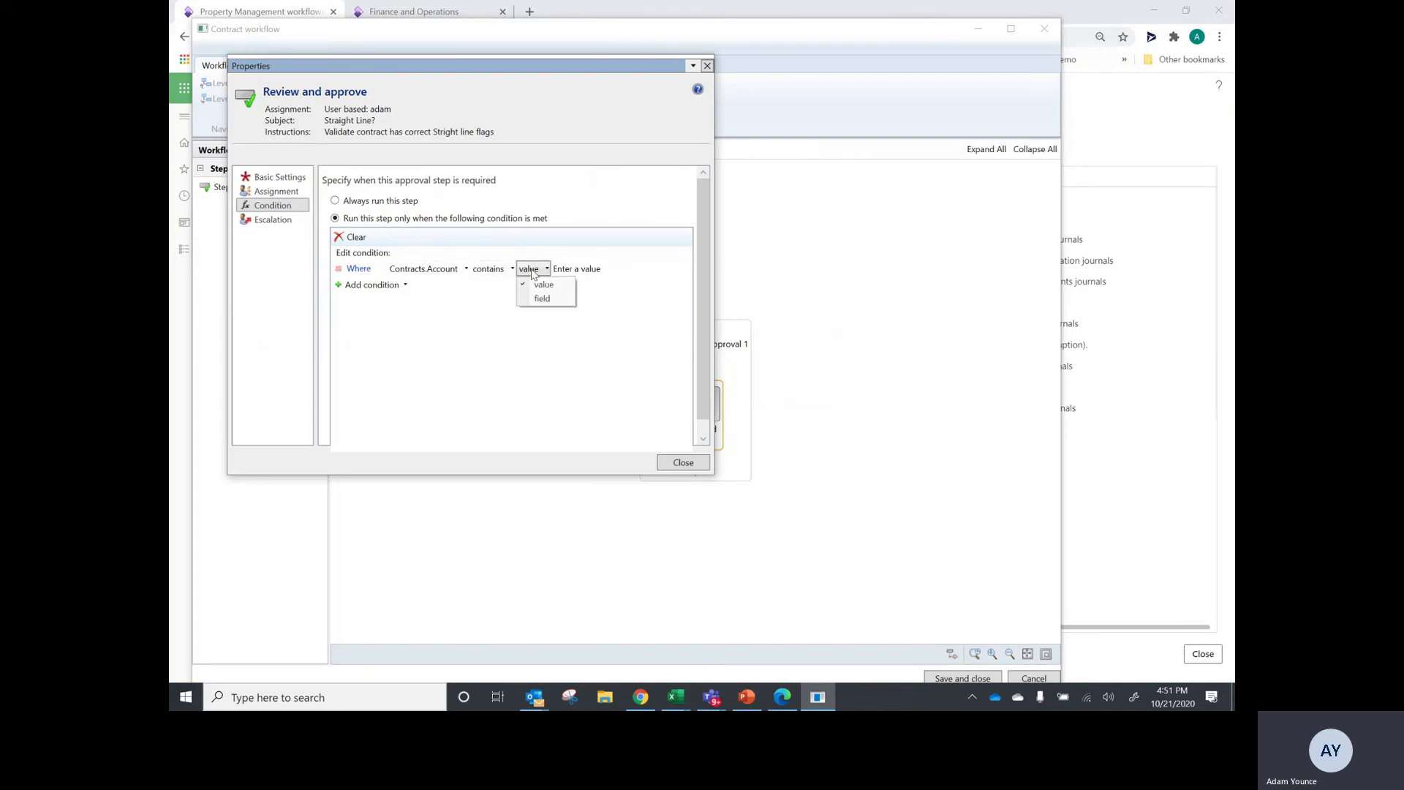
click(512, 270)
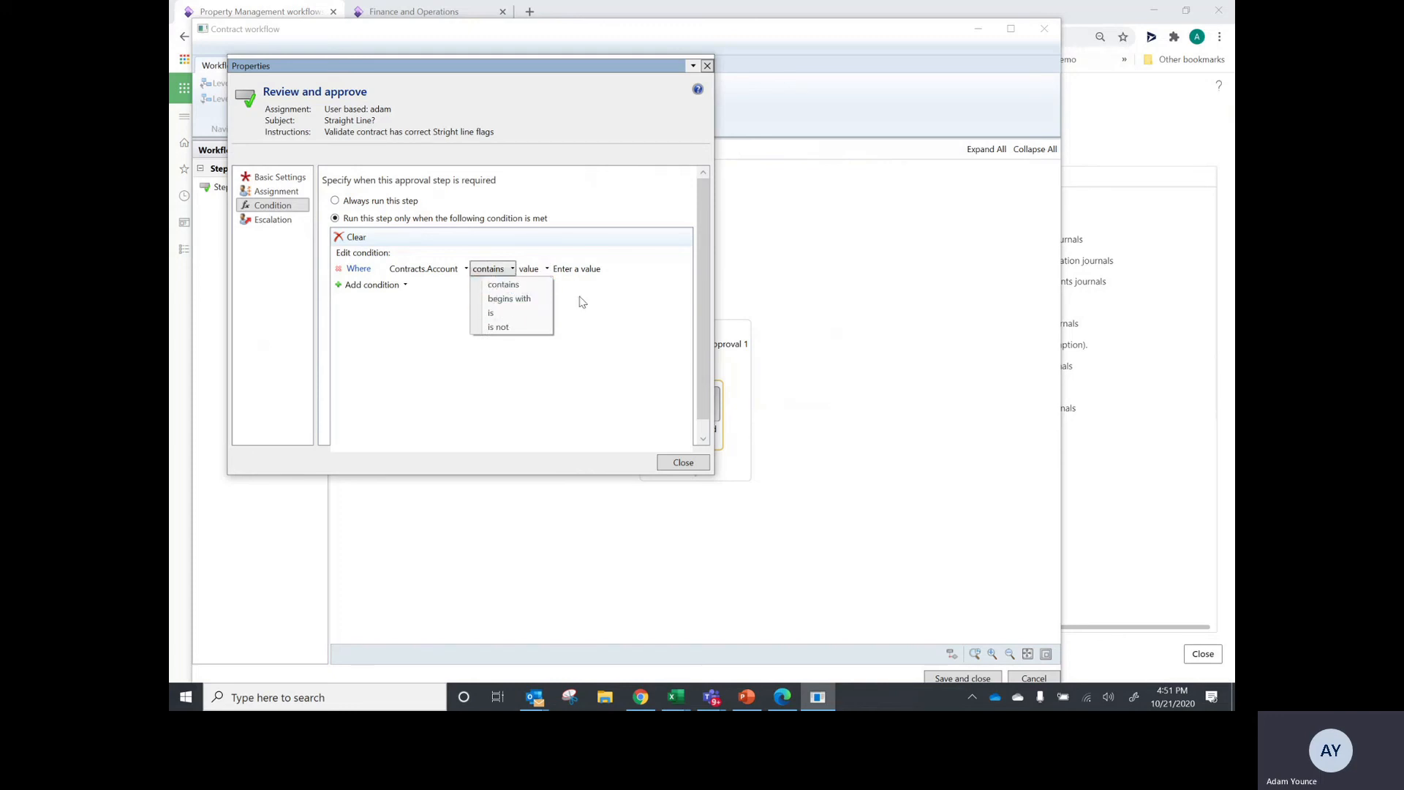
click(596, 313)
click(466, 270)
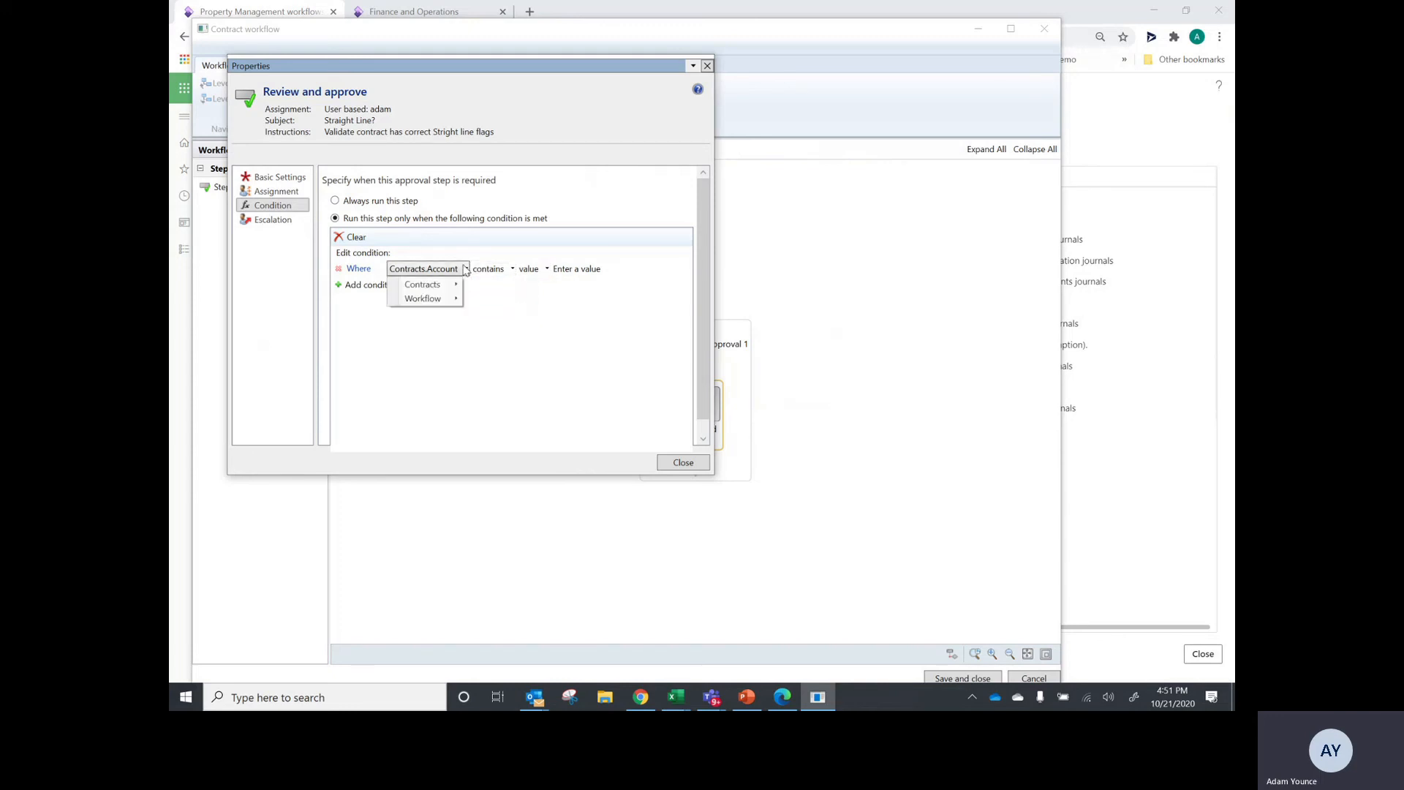
mouse_move(457, 288)
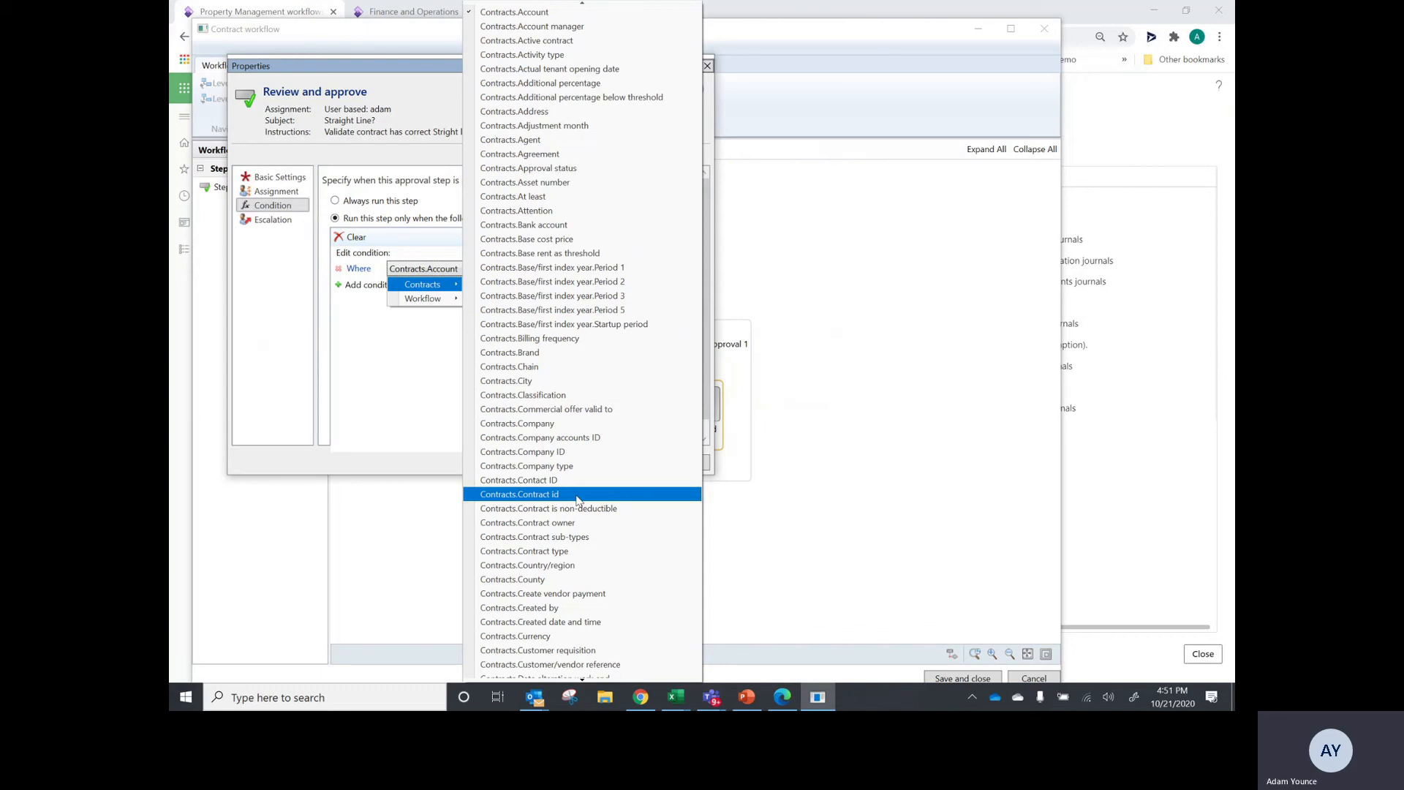
click(402, 381)
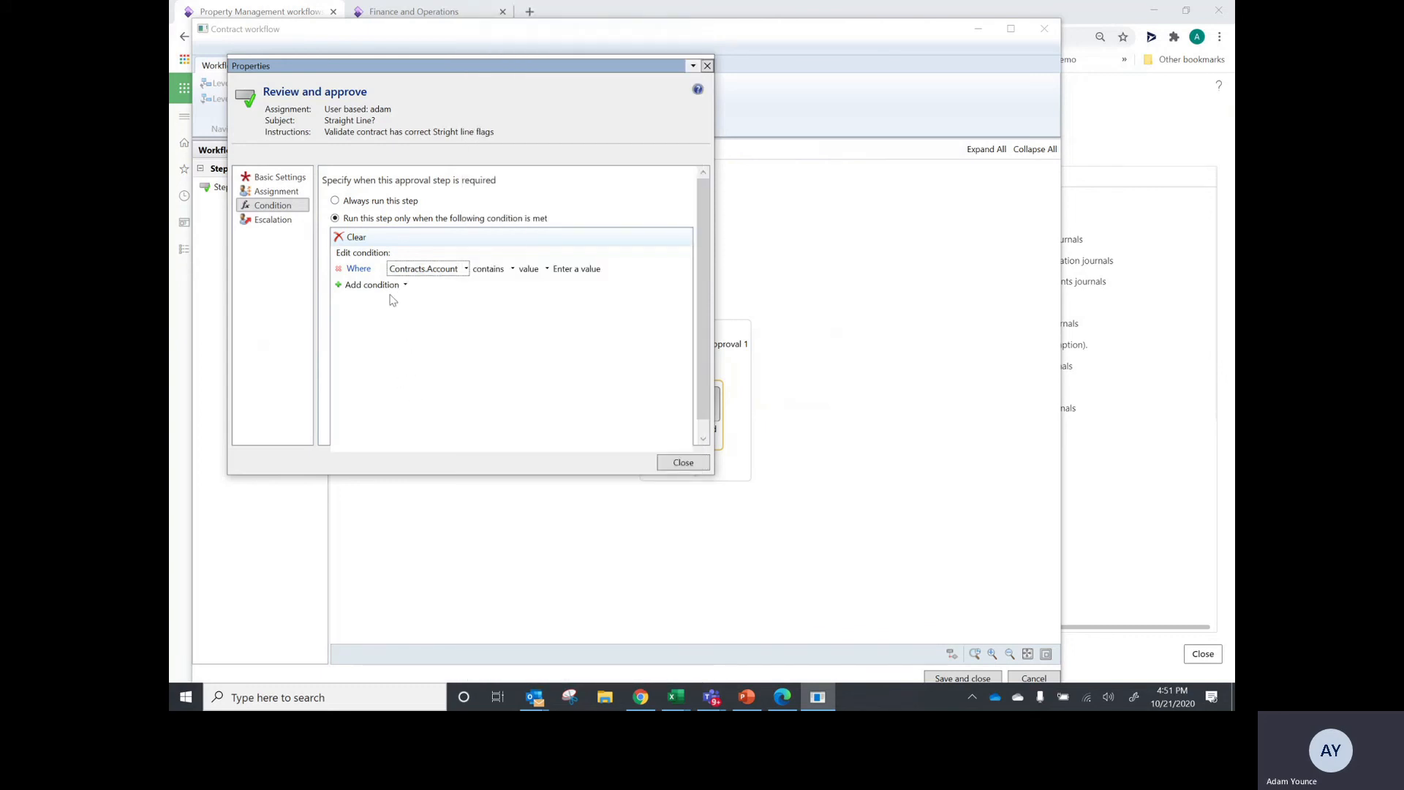
click(353, 202)
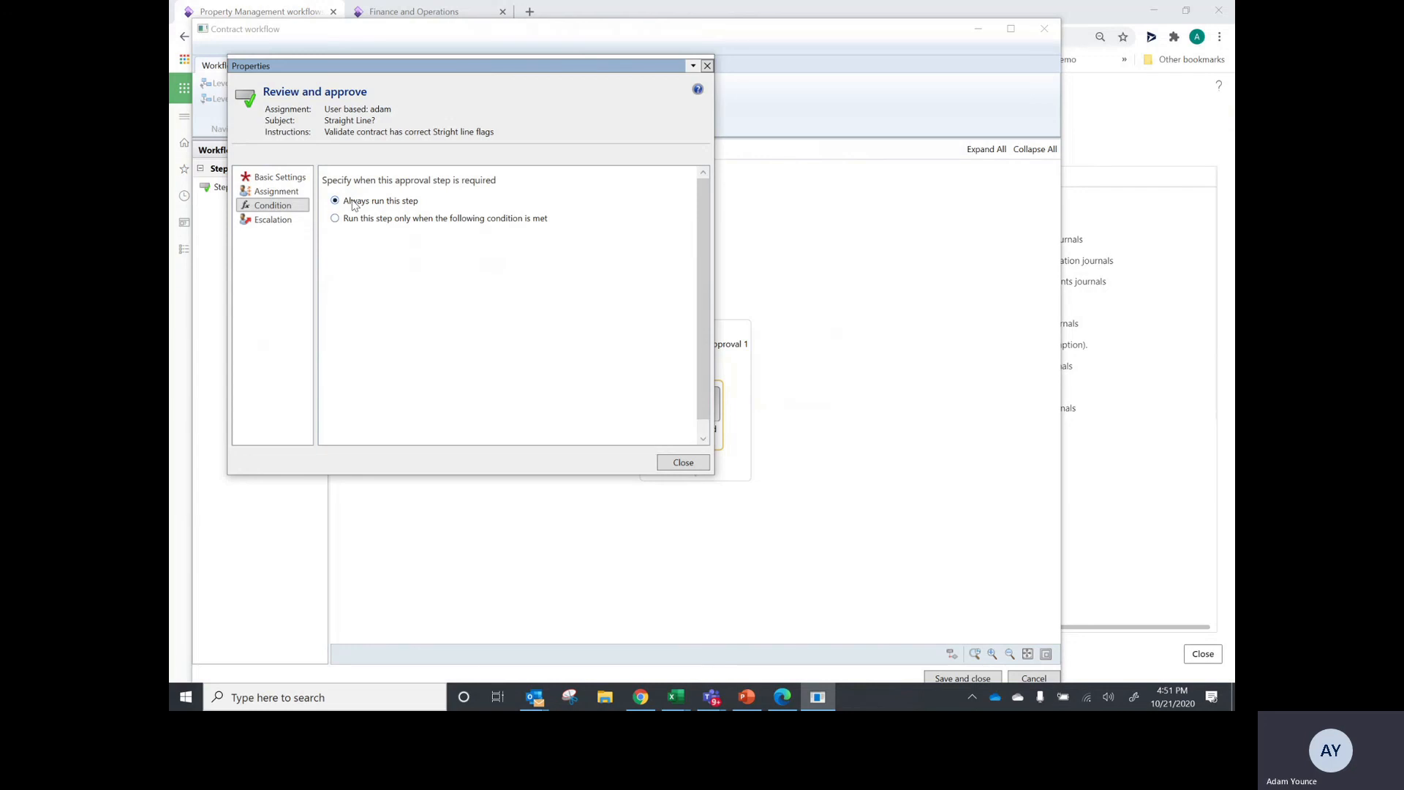
Enable the escalation path for the Review and approve step and review its available end actions.
click(276, 224)
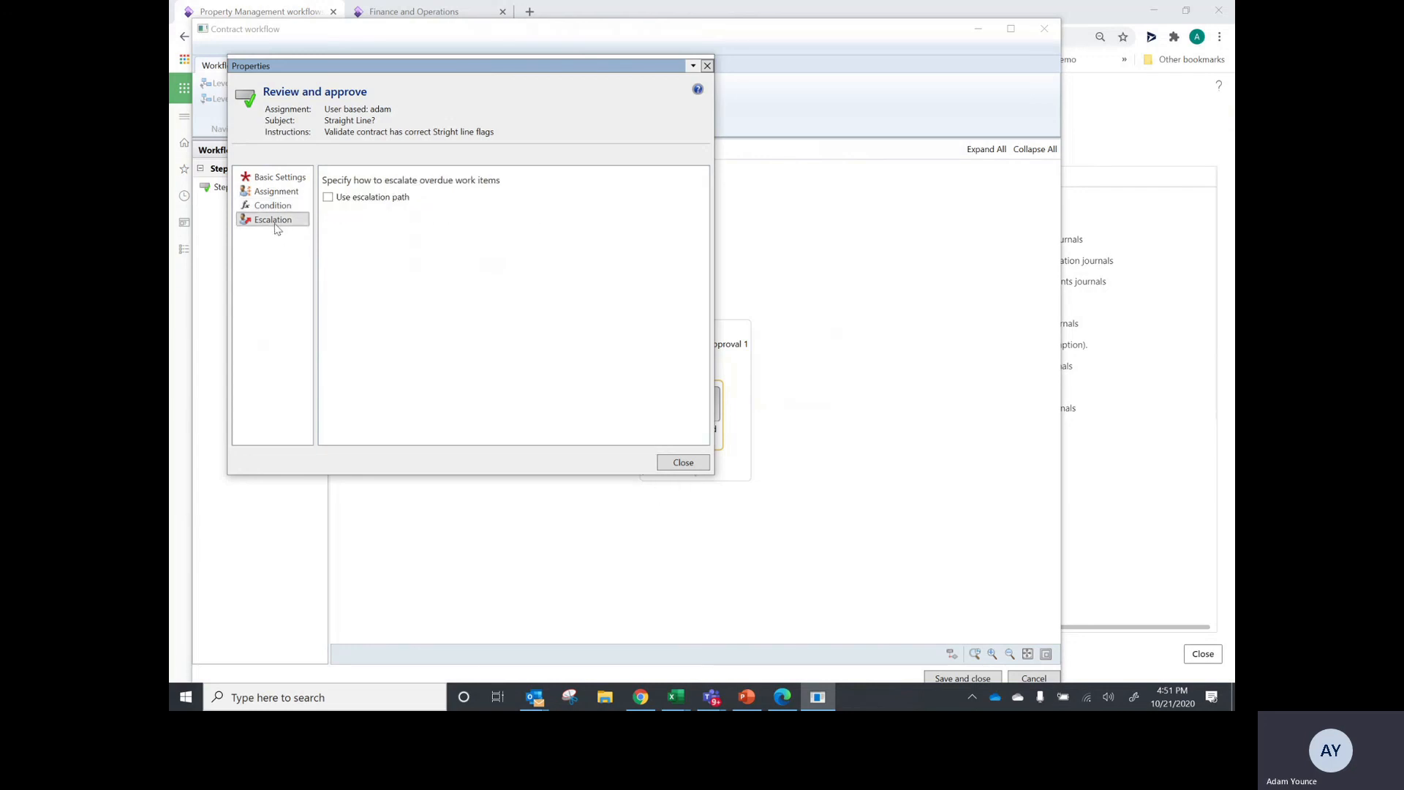
click(329, 198)
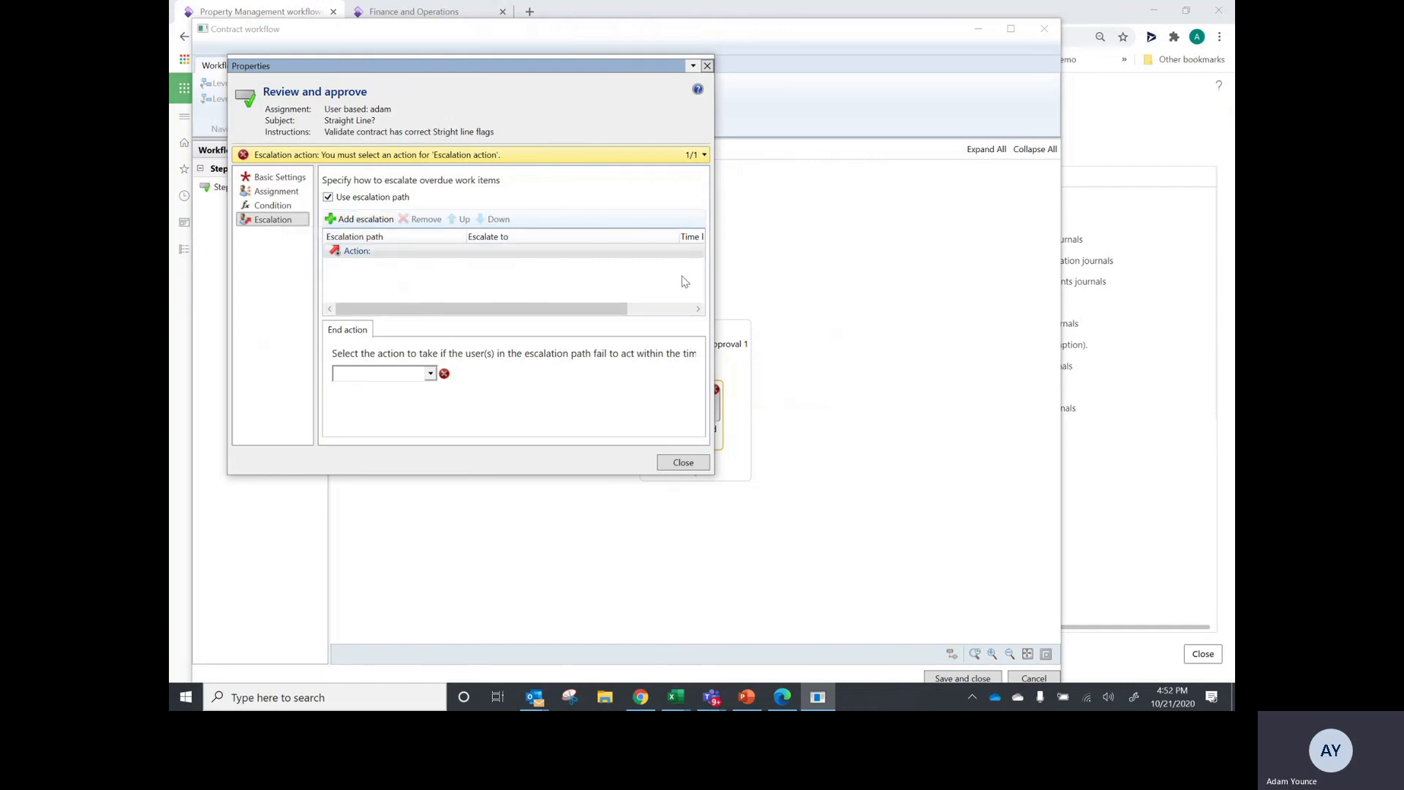
click(431, 374)
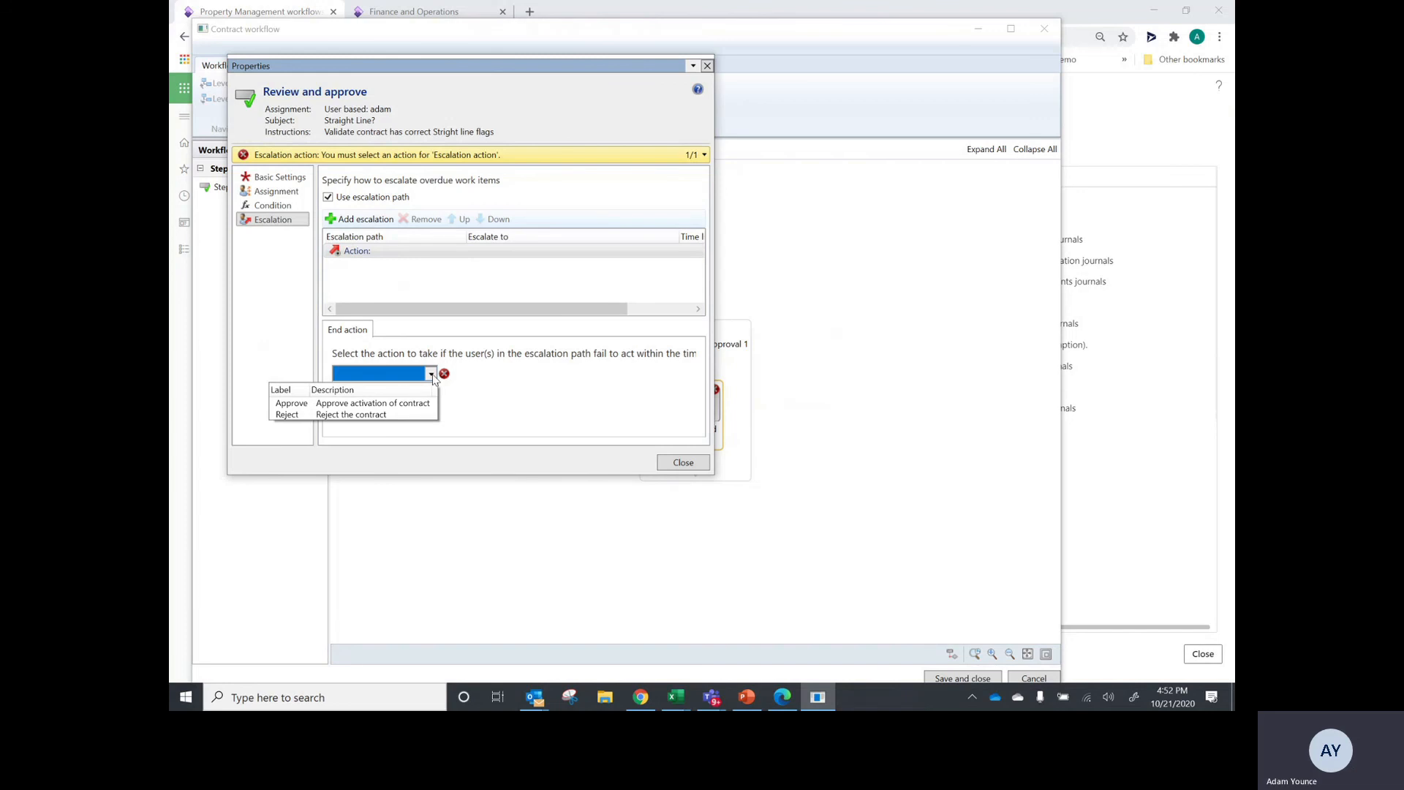
click(514, 394)
Close the Review and approve step's properties and return to the top level of the Contract workflow.
click(679, 467)
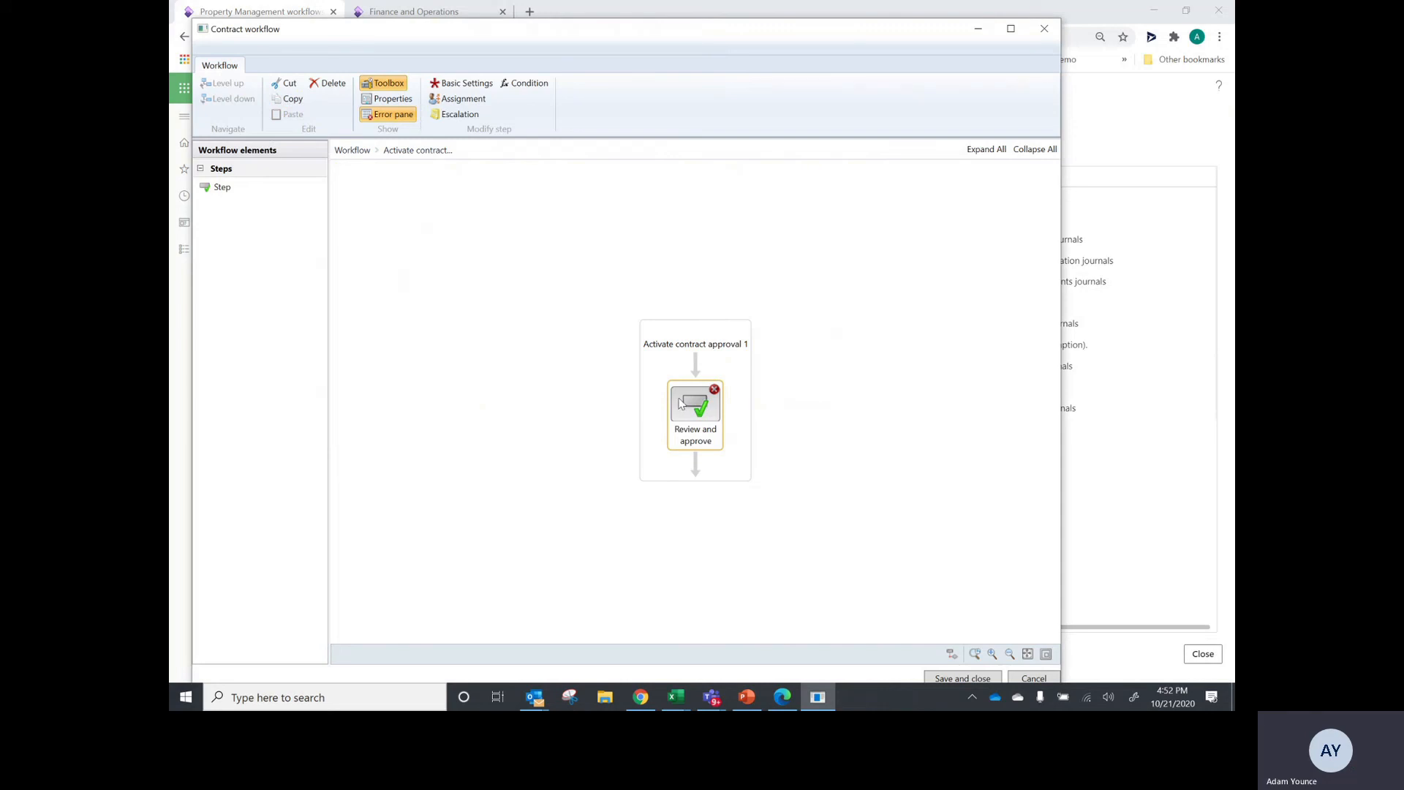
click(670, 351)
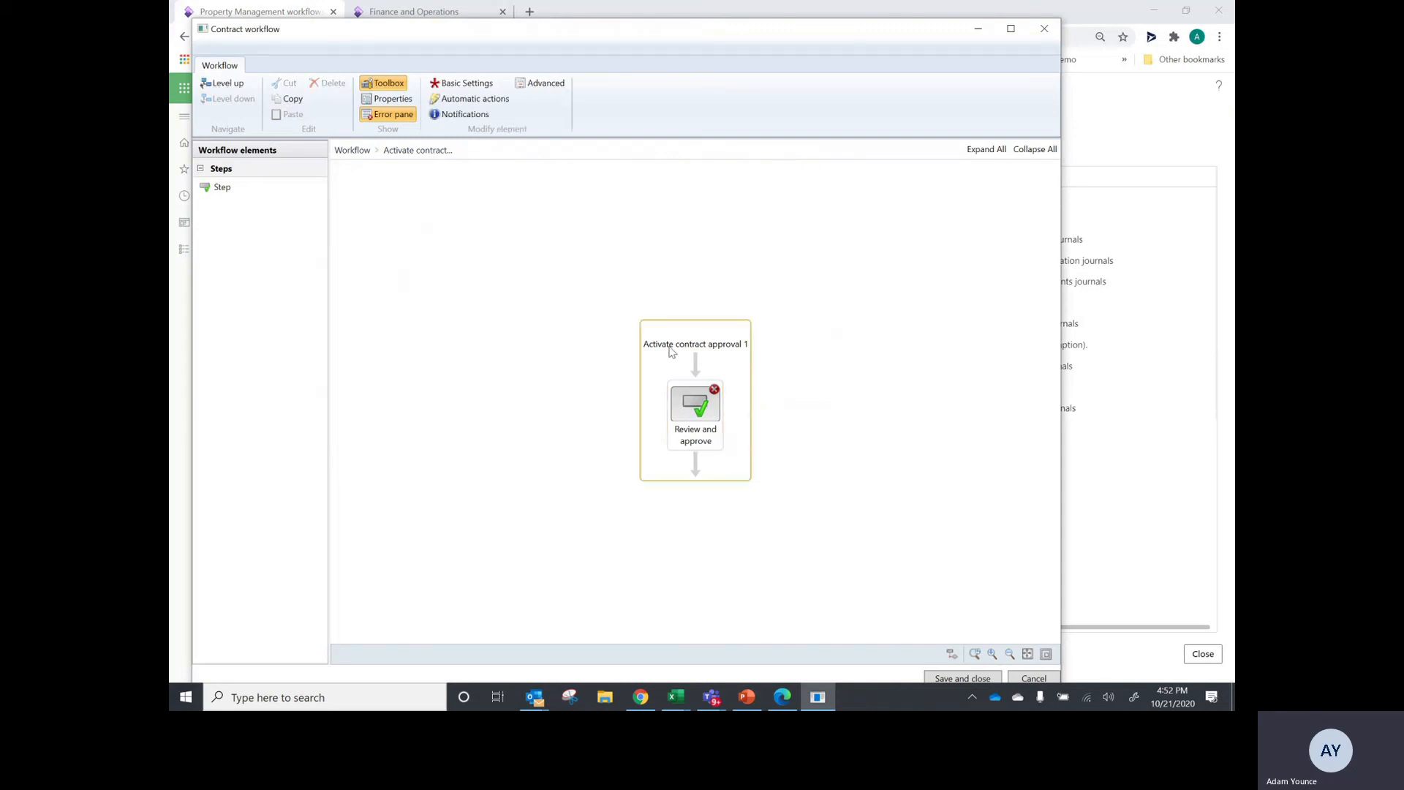
click(228, 84)
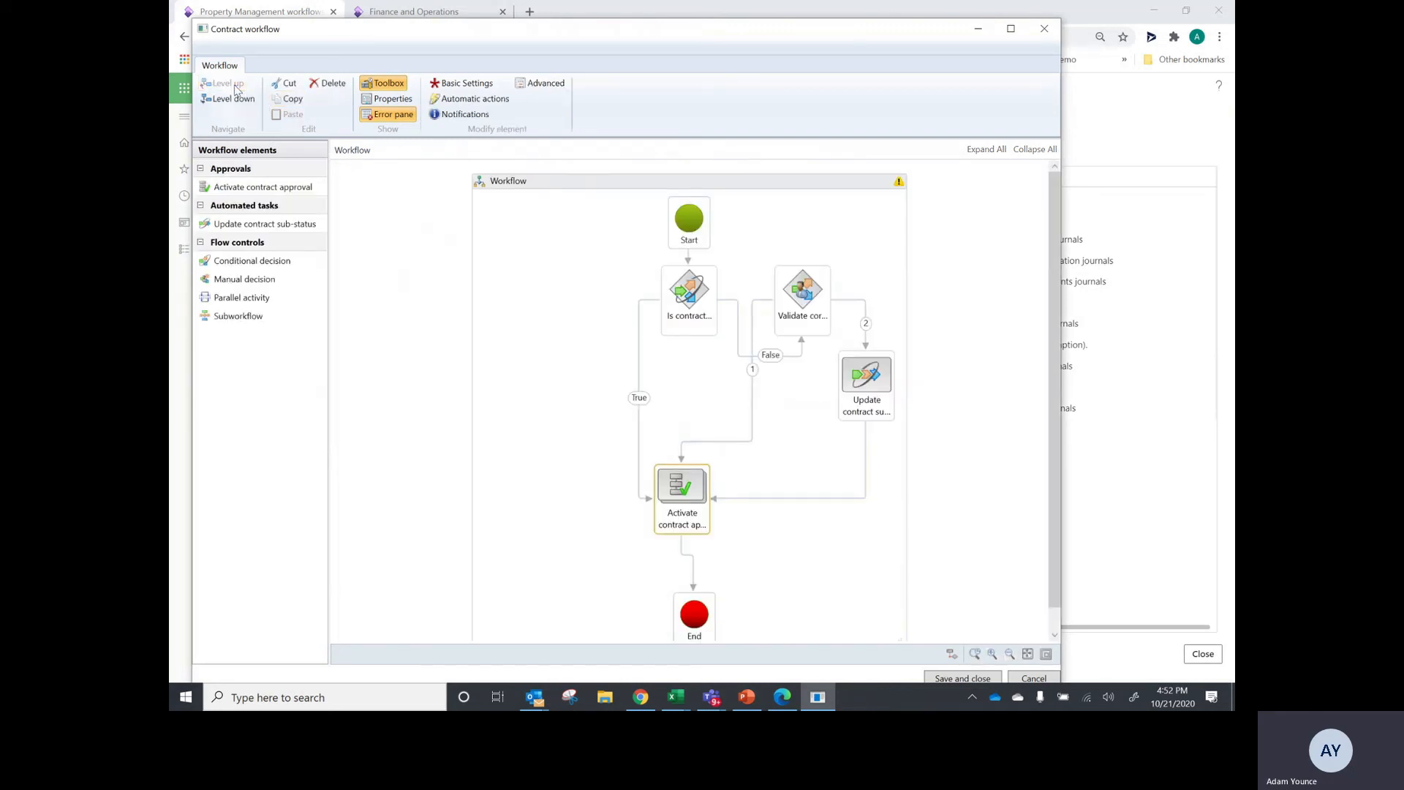